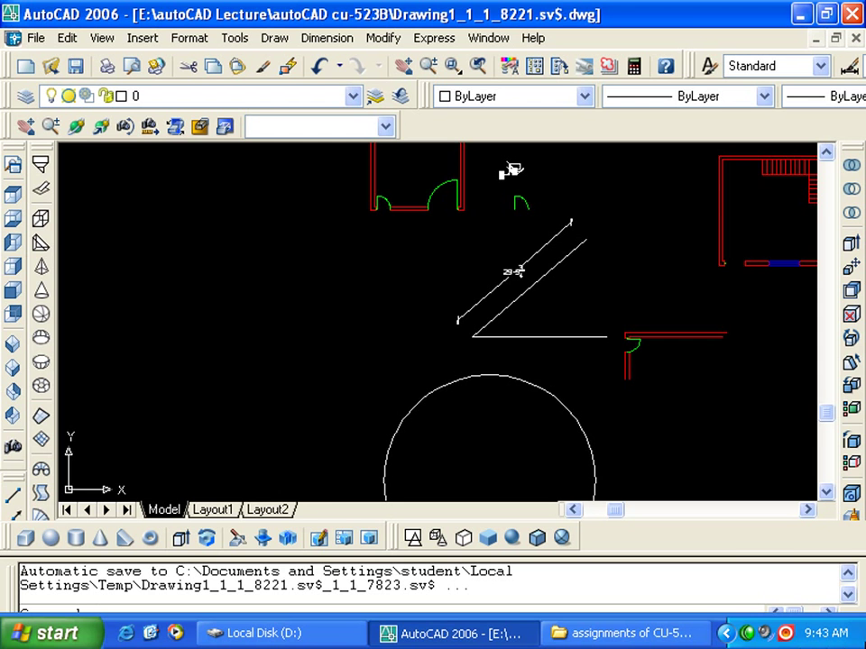
Step: Erase the old door at the wall corner left of the blue window
middle_drag(793, 294, 739, 293)
scroll(739, 293, up, 3)
middle_drag(536, 251, 483, 293)
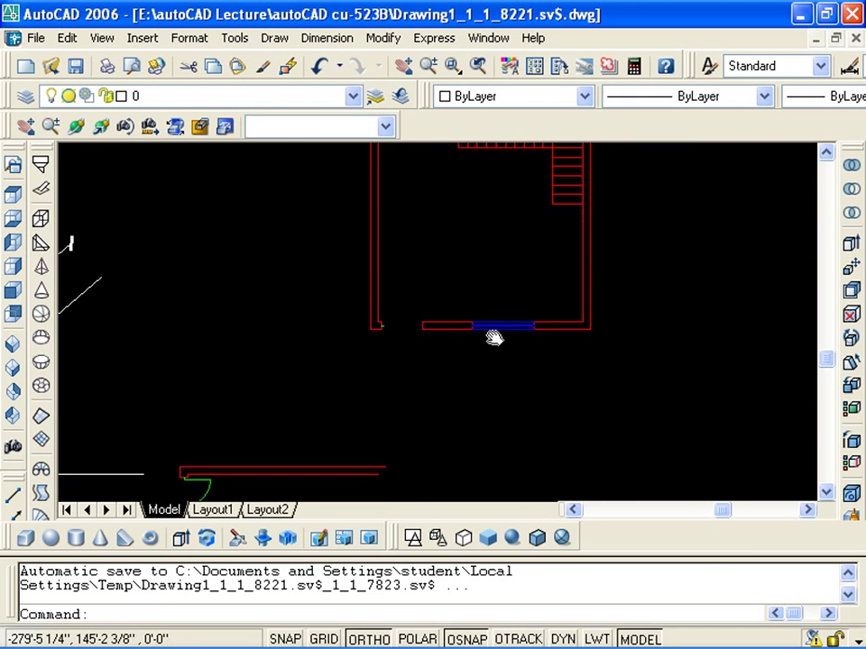
middle_drag(495, 336, 502, 310)
scroll(396, 316, up, 3)
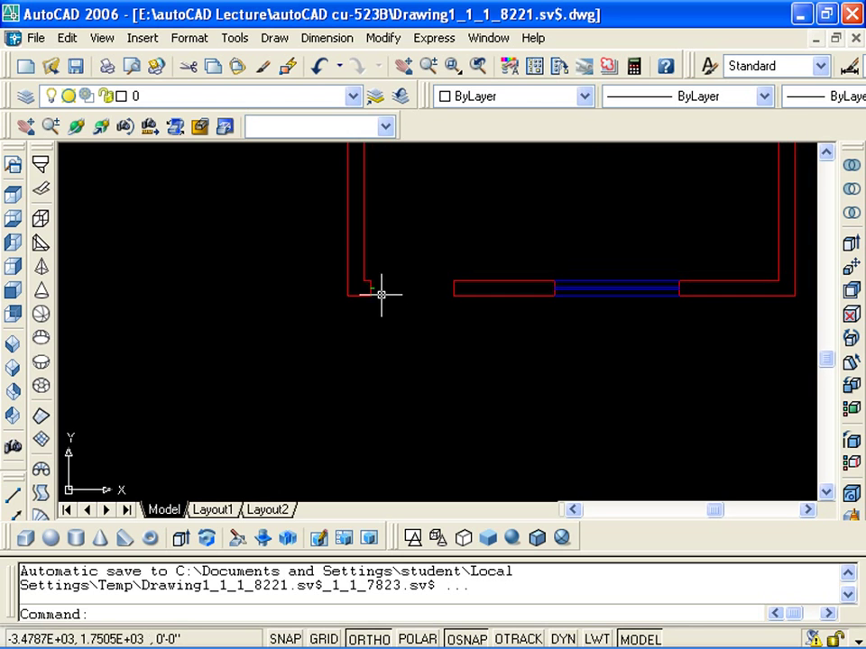
scroll(368, 292, up, 4)
scroll(368, 290, up, 2)
key(Escape)
click(380, 304)
click(349, 249)
key(Delete)
scroll(353, 245, down, 4)
scroll(307, 279, up, 2)
Step: Draw a 2-unit door leaf line from the wall corner
key(Return)
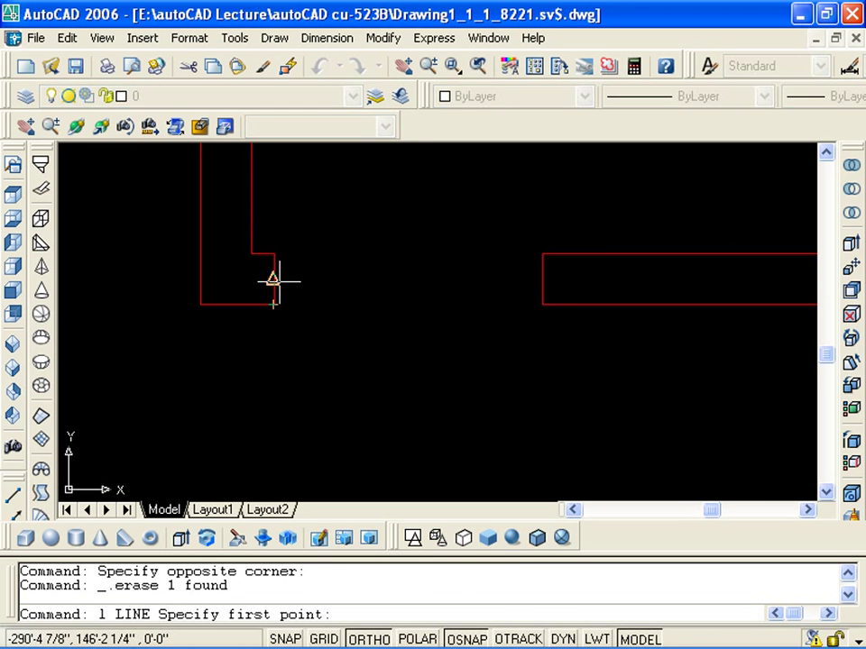
click(275, 278)
text(2)
key(Return)
scroll(283, 251, down, 3)
scroll(296, 333, up, 1)
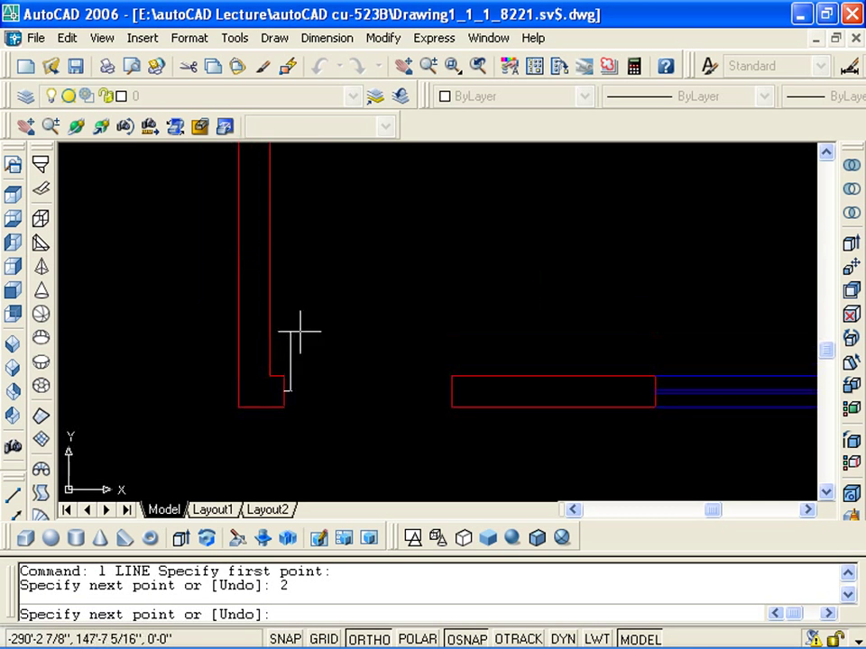
click(309, 175)
key(Escape)
key(Escape)
Step: Draw a circle centered at the door leaf's corner with its radius reaching the wall
middle_drag(308, 219, 274, 195)
text(c)
key(Return)
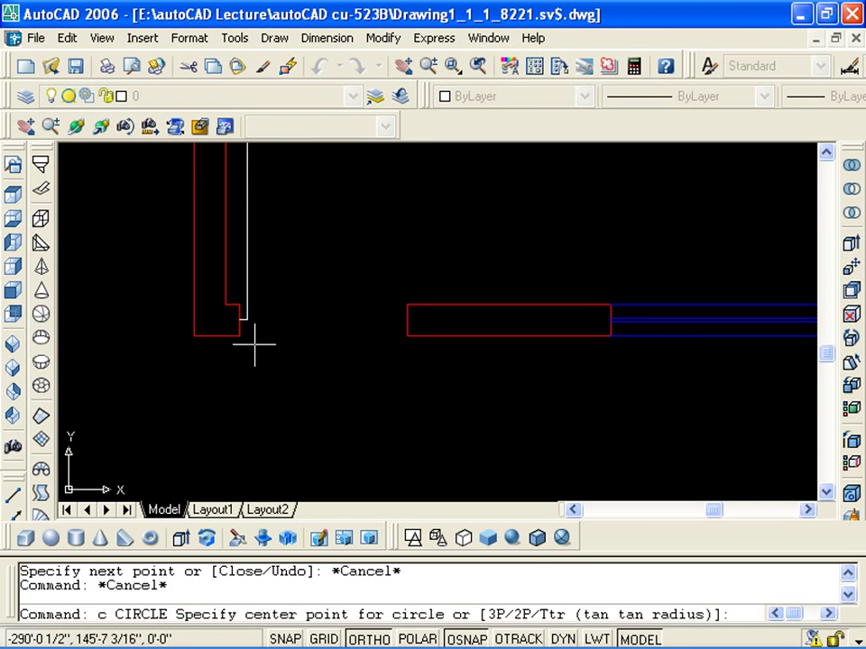
click(246, 319)
click(405, 317)
key(Escape)
key(Escape)
Step: Trim the circle against the wall and door leaf into a quarter-arc swing
text(tr)
key(Return)
click(432, 332)
click(410, 319)
click(395, 317)
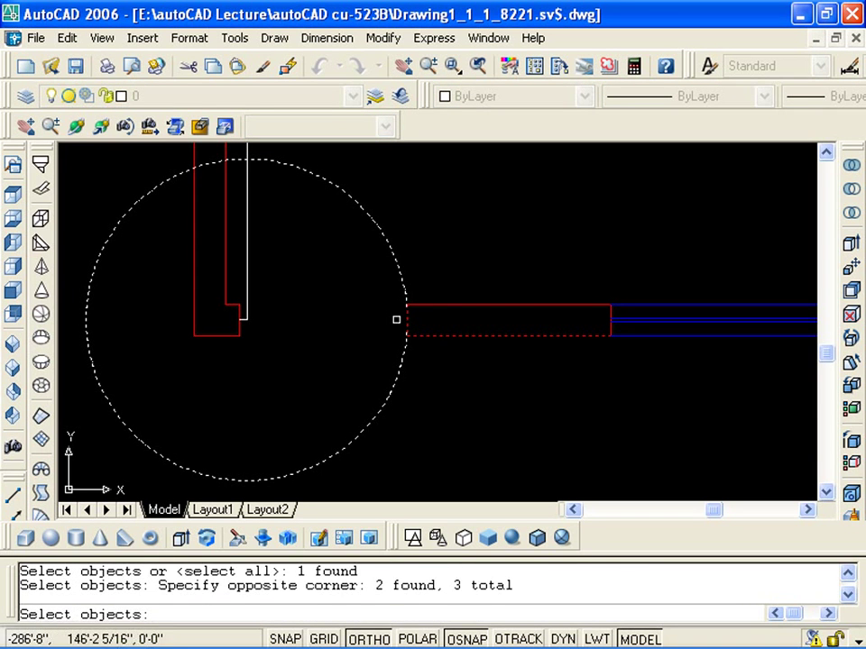
click(262, 233)
click(239, 207)
key(Return)
click(236, 159)
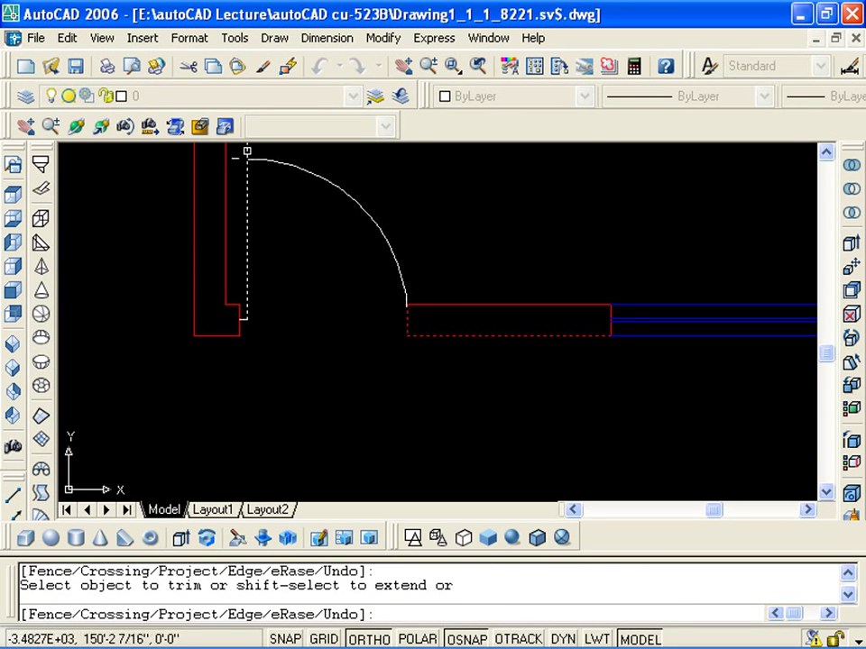
scroll(303, 267, down, 4)
key(Escape)
scroll(335, 321, up, 1)
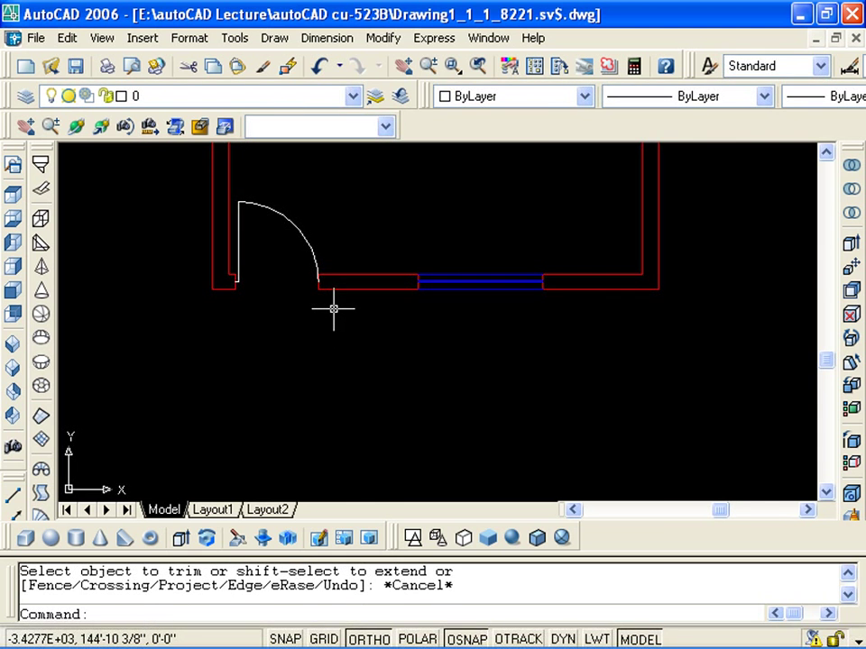
click(262, 66)
Step: Match the new swing arc and door leaf line to the green Bed Room door arc
scroll(321, 257, down, 4)
middle_drag(321, 257, 340, 436)
click(561, 268)
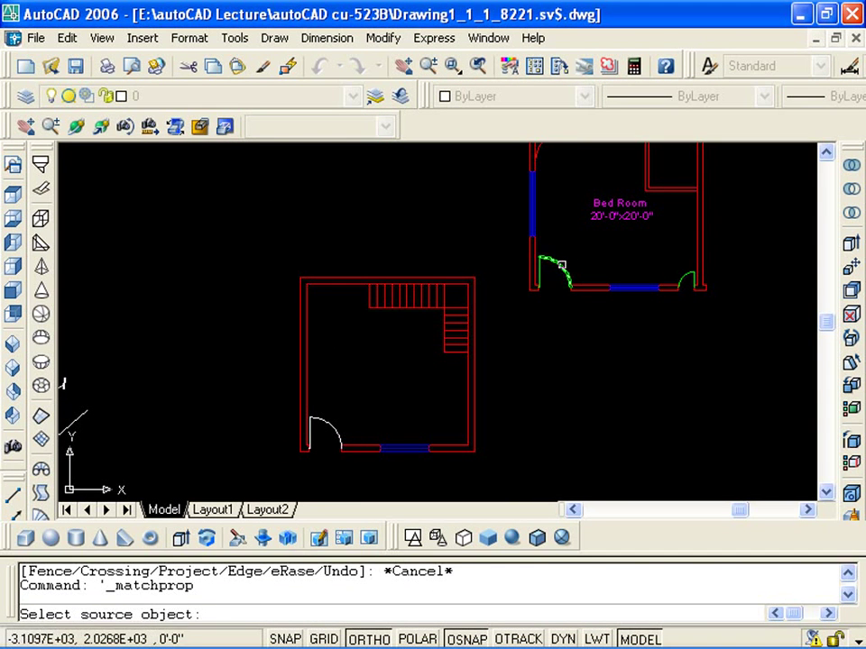
click(360, 447)
click(311, 410)
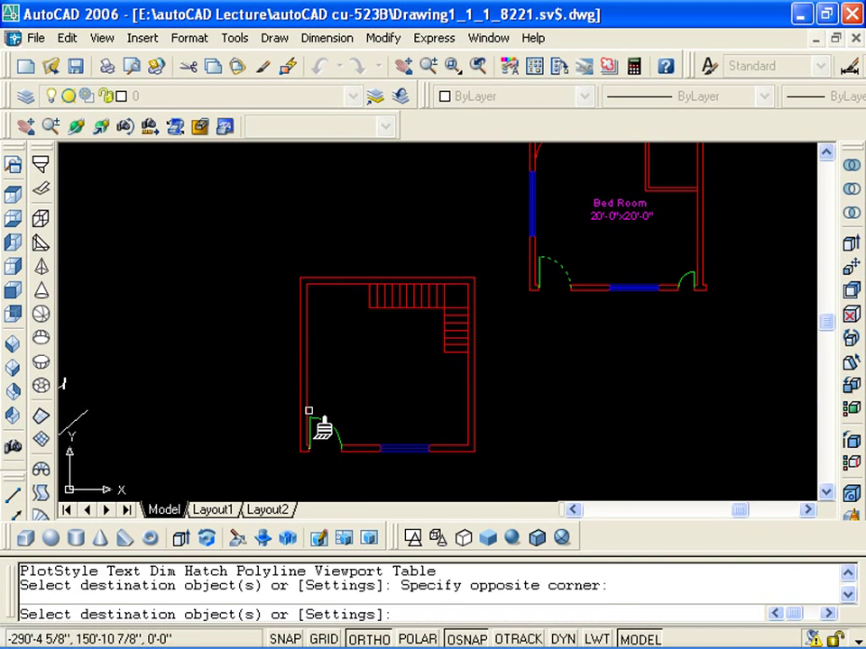
scroll(321, 429, up, 4)
middle_drag(321, 429, 313, 254)
scroll(341, 217, up, 2)
click(343, 217)
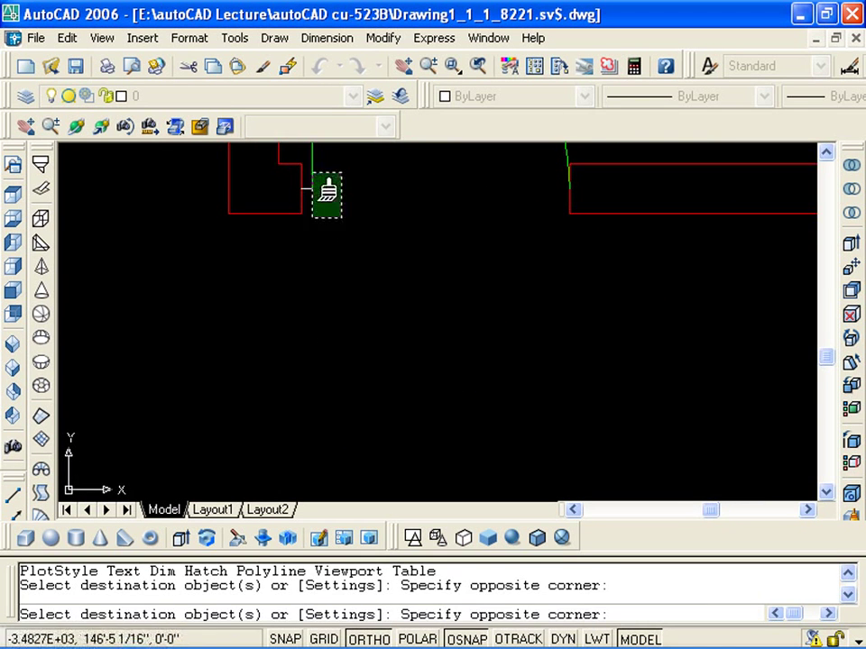
click(313, 176)
scroll(334, 208, down, 4)
middle_drag(334, 209, 309, 359)
key(Escape)
Step: Start copying the room's 40 objects from its corner, then cancel the copy
scroll(309, 359, down, 3)
middle_drag(425, 332, 309, 367)
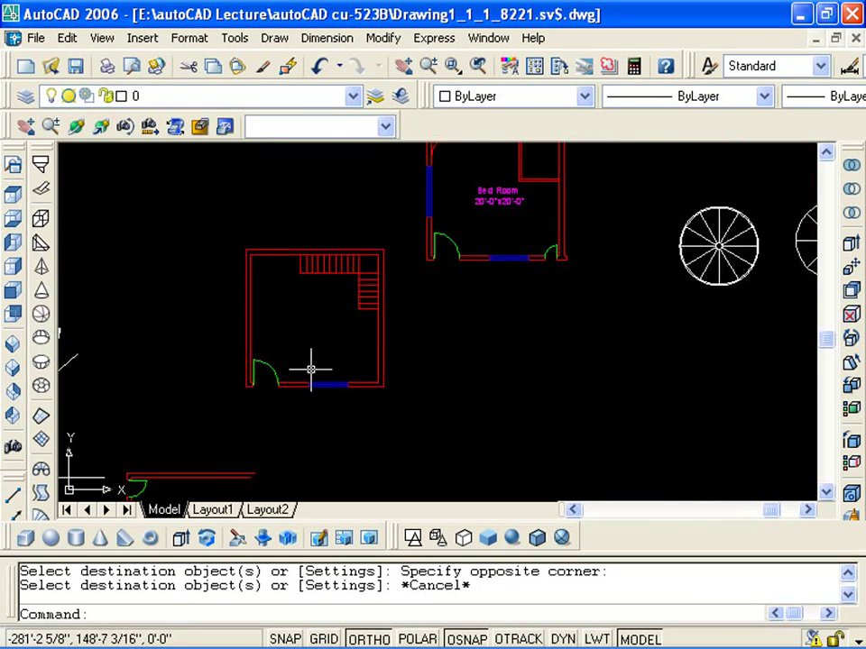
scroll(309, 367, up, 2)
text(co)
key(Return)
scroll(382, 323, down, 2)
click(385, 348)
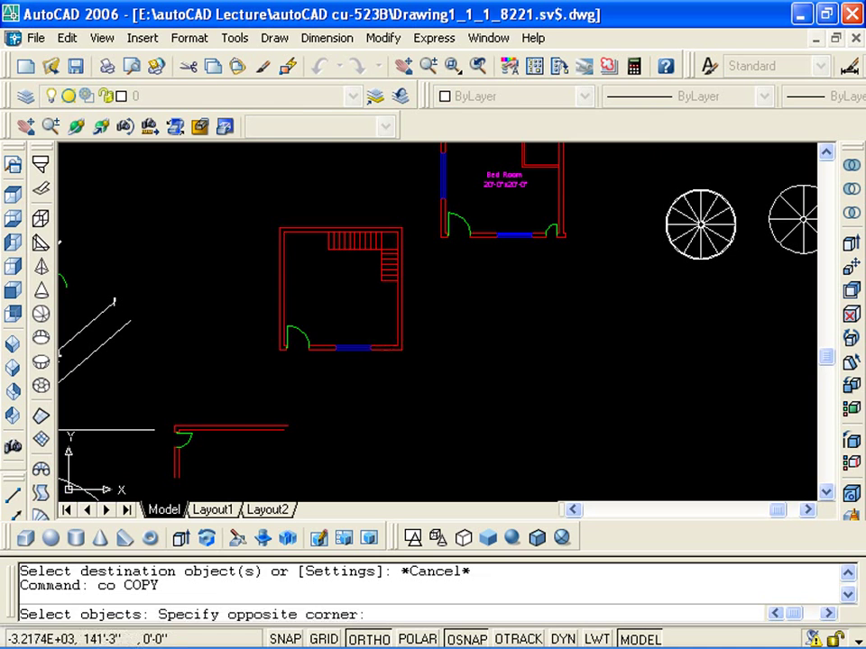
click(243, 175)
key(Return)
click(280, 348)
scroll(280, 348, down, 2)
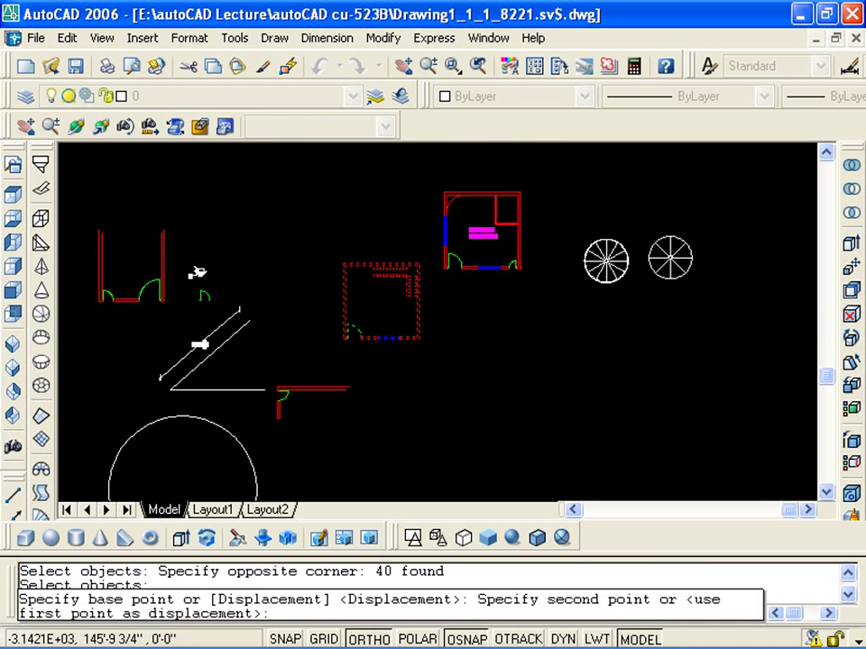
middle_drag(631, 342, 289, 344)
key(Escape)
scroll(361, 338, up, 4)
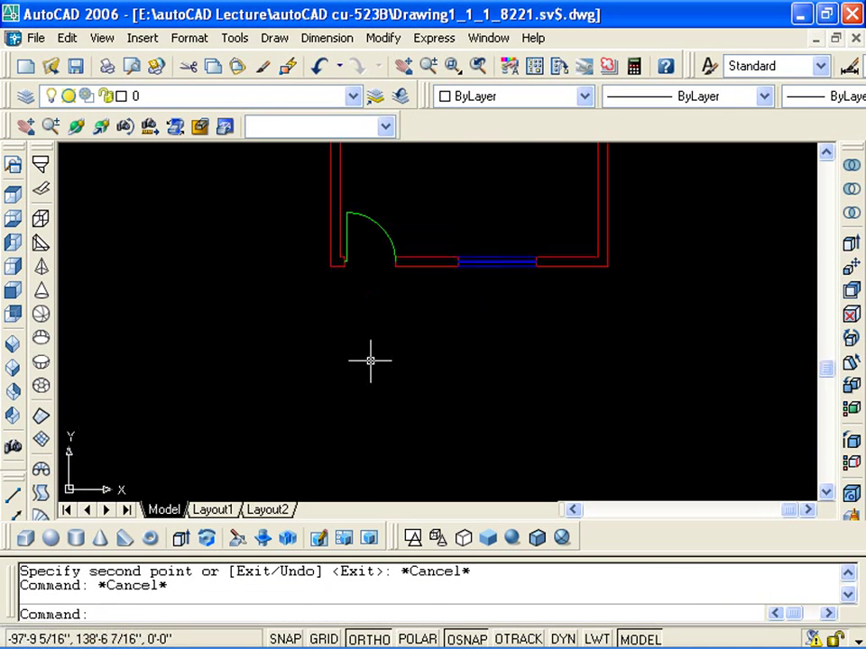
scroll(346, 300, up, 2)
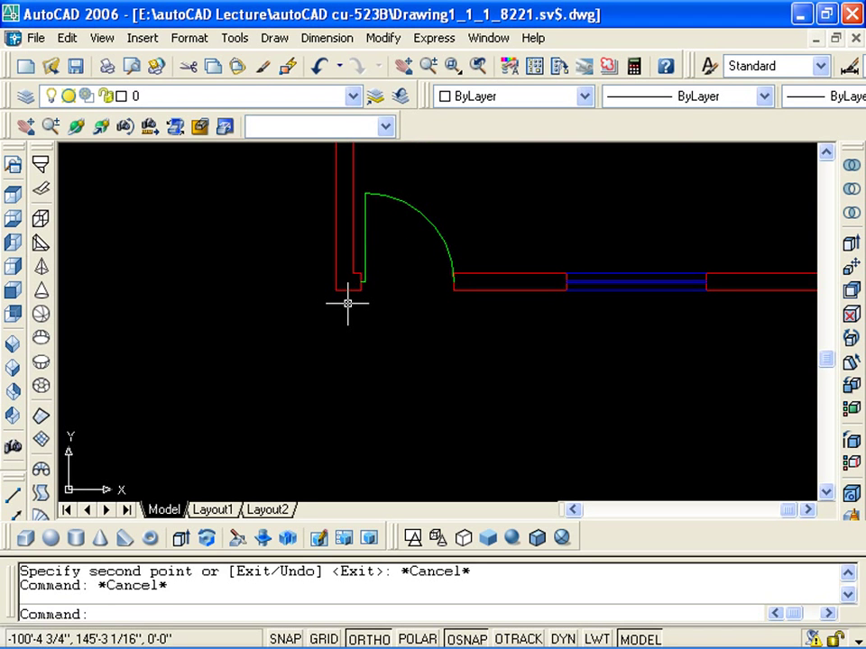
Step: Draw a threshold line from the door swing's end to the left wall corner
key(Escape)
scroll(378, 299, down, 3)
text(l)
key(Return)
scroll(473, 303, up, 4)
click(450, 263)
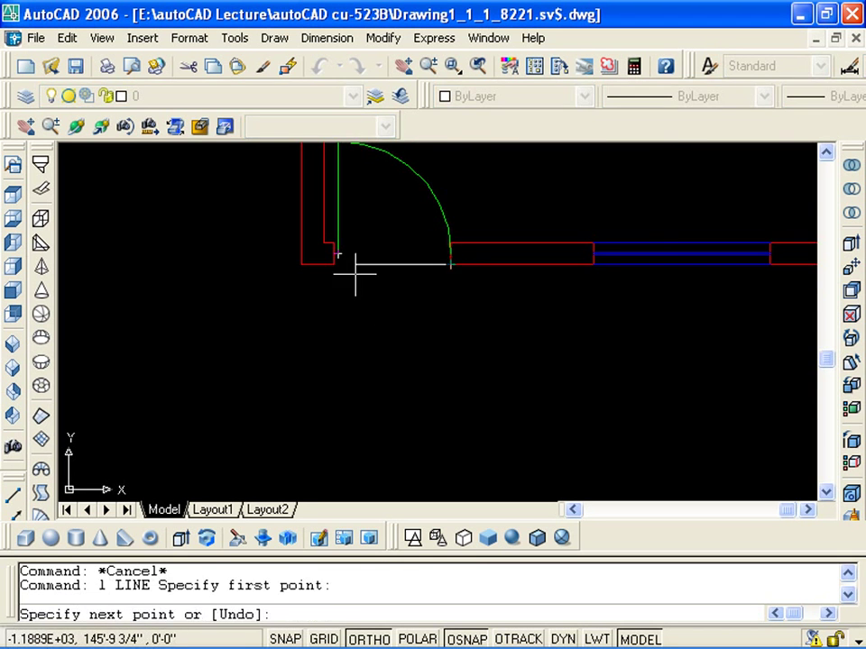
click(334, 264)
key(Escape)
key(Escape)
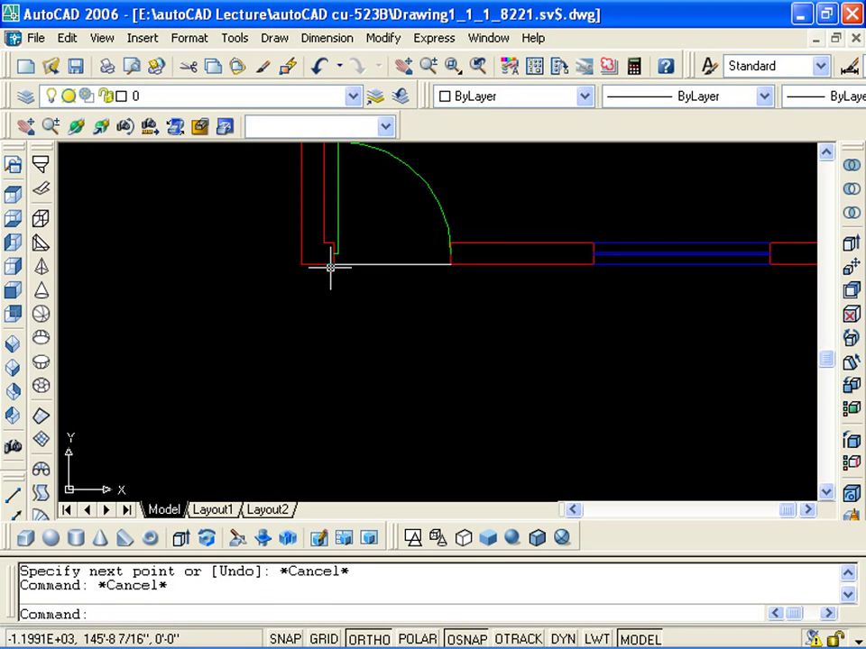
text(o)
key(Return)
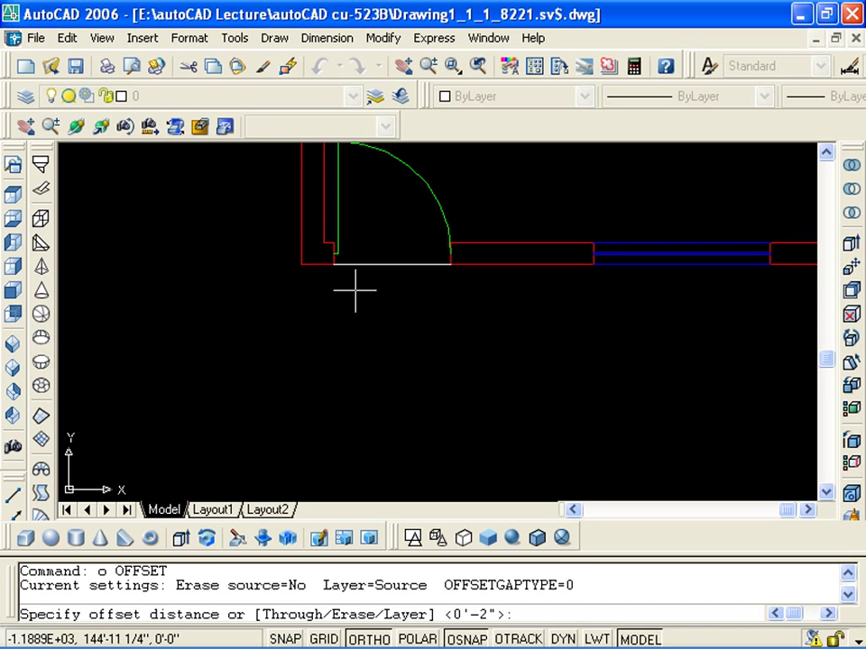
mouse_move(363, 264)
middle_down()
mouse_move(392, 264)
mouse_move(406, 199)
middle_up()
key(Escape)
key(Escape)
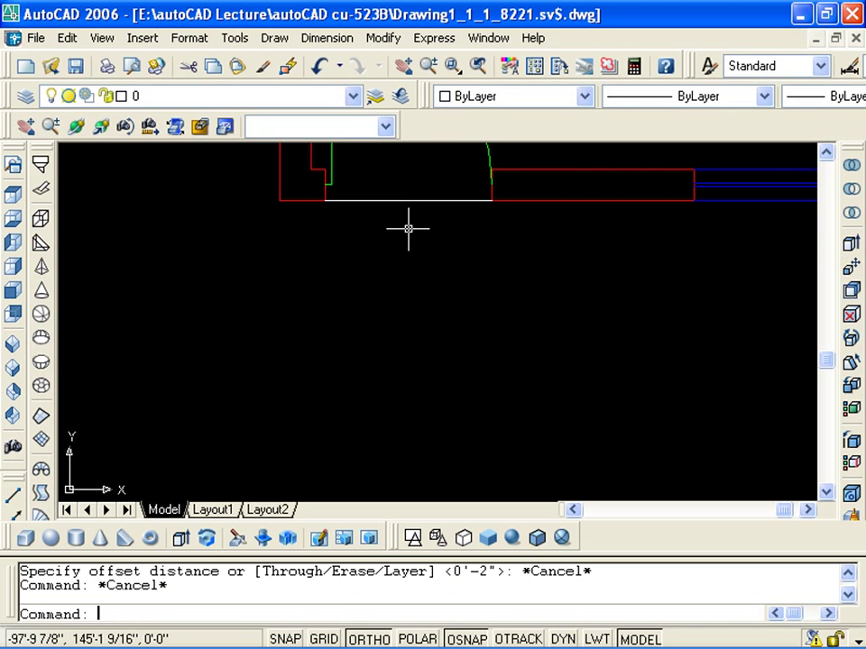
text(o)
key(Return)
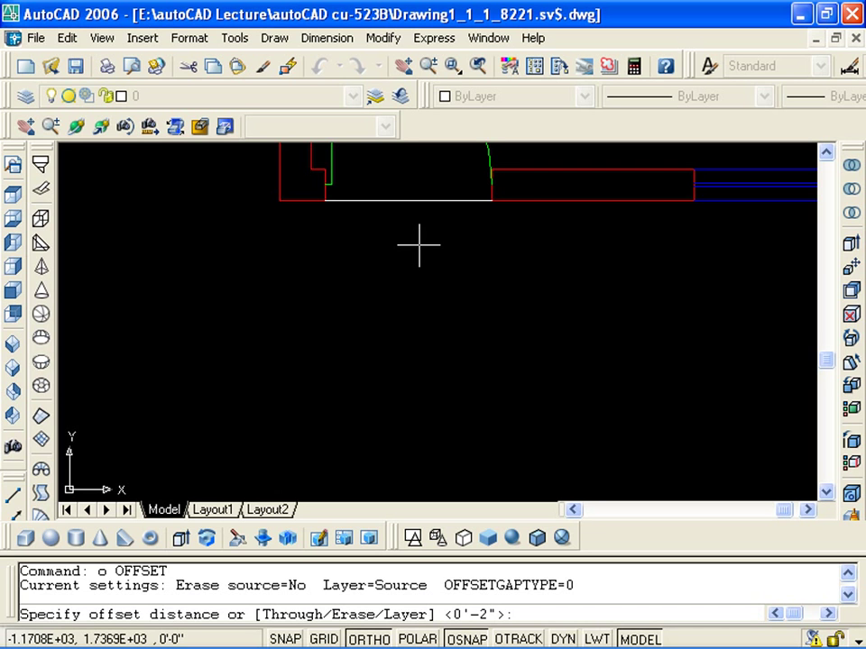
scroll(371, 195, down, 2)
Step: Start the stair profile with an 11-inch line in empty space beside the room
key(Escape)
mouse_move(213, 262)
middle_down()
mouse_move(411, 250)
mouse_move(414, 240)
middle_up()
text(l)
key(Return)
click(447, 235)
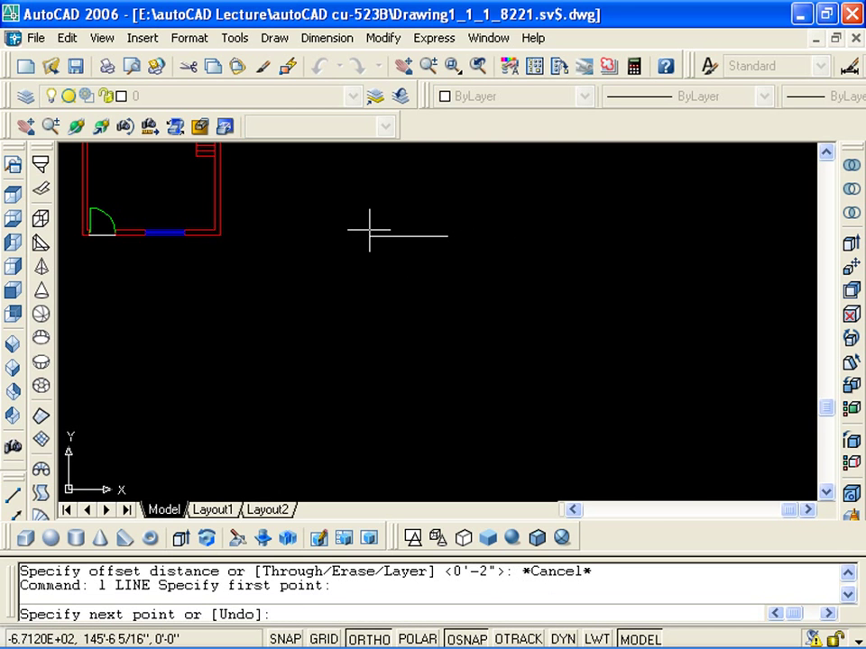
text(11")
key(Return)
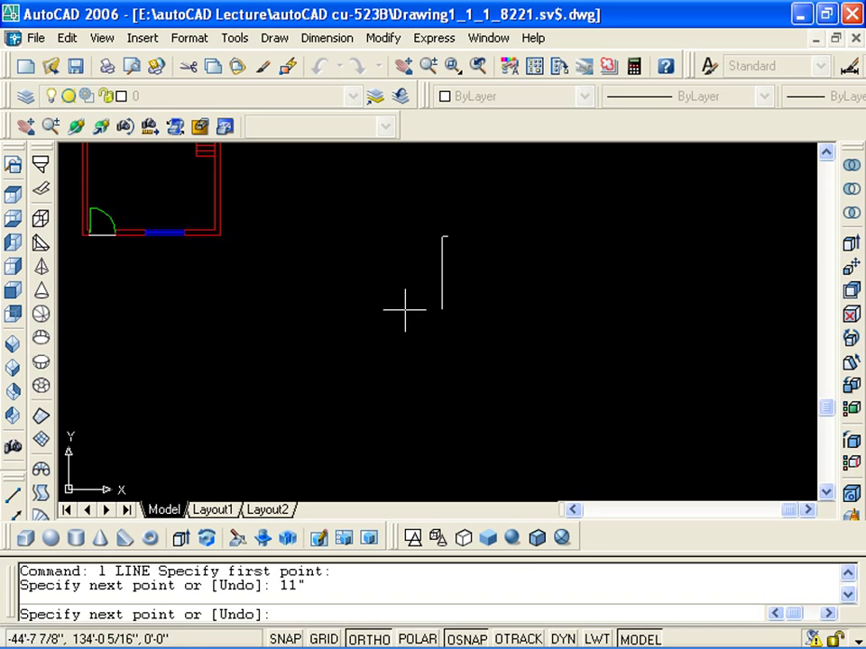
scroll(404, 310, up, 2)
scroll(441, 276, down, 2)
Step: Continue the step outline with 7-inch, 11-inch and 7-inch segments
text(7')
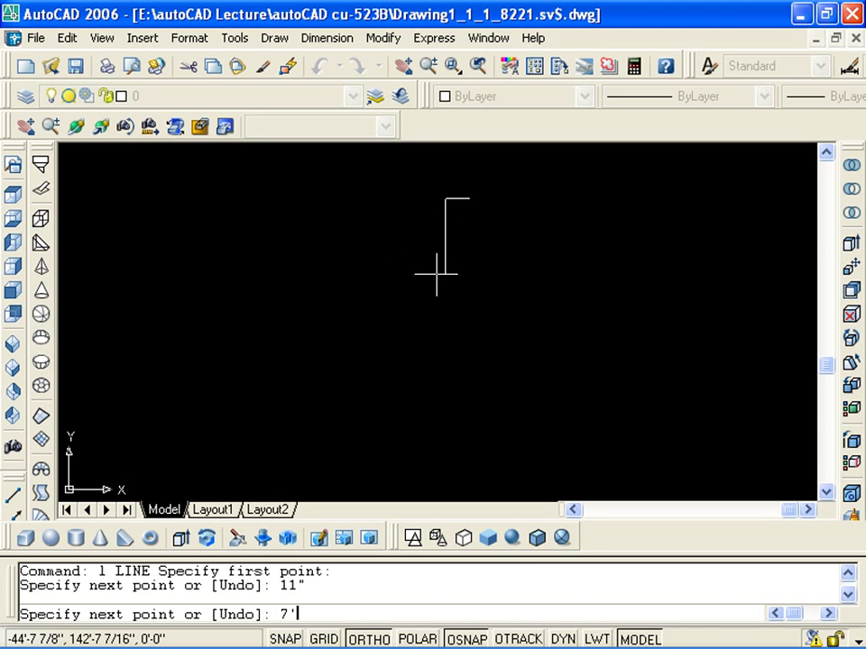
key(BackSpace)
text(")
key(Return)
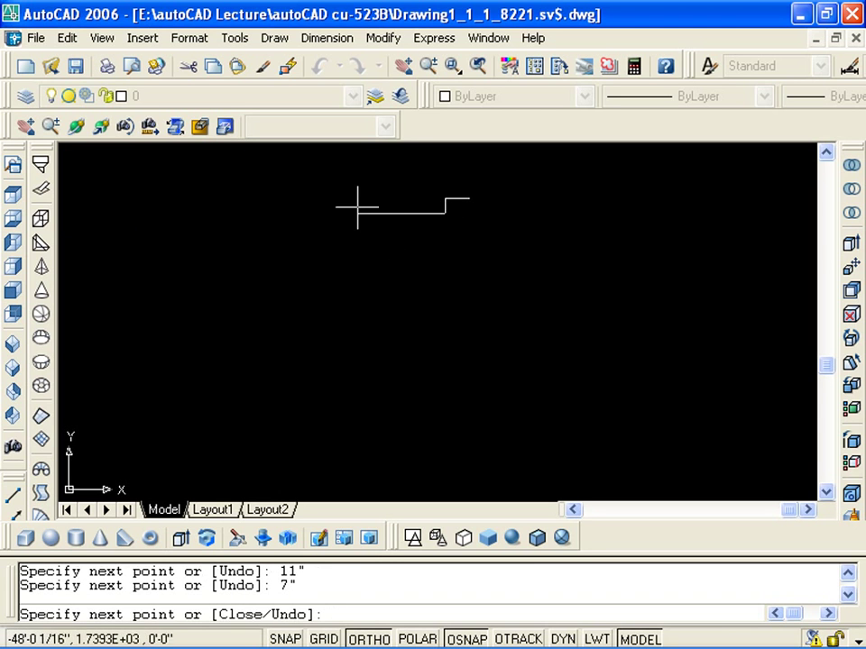
text(11")
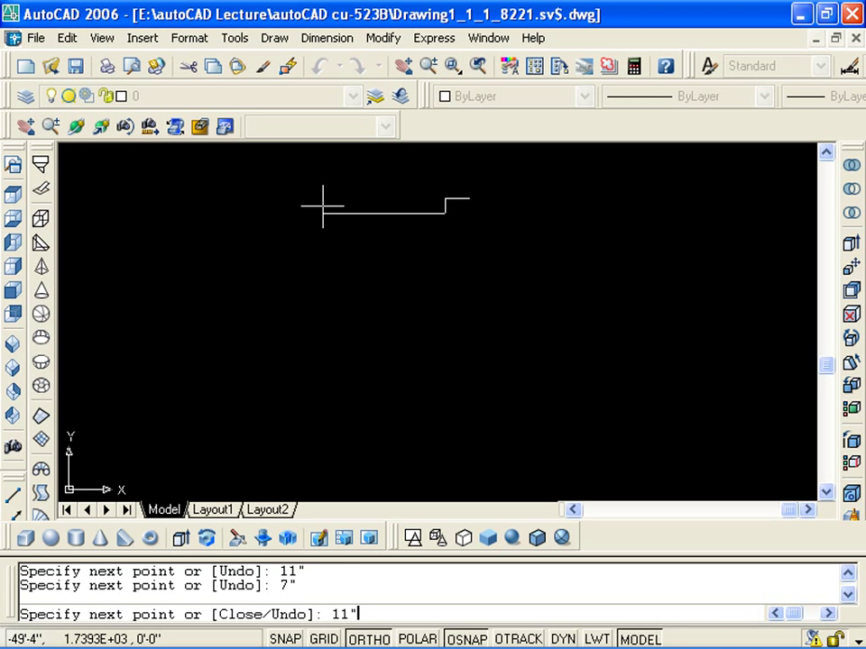
key(Return)
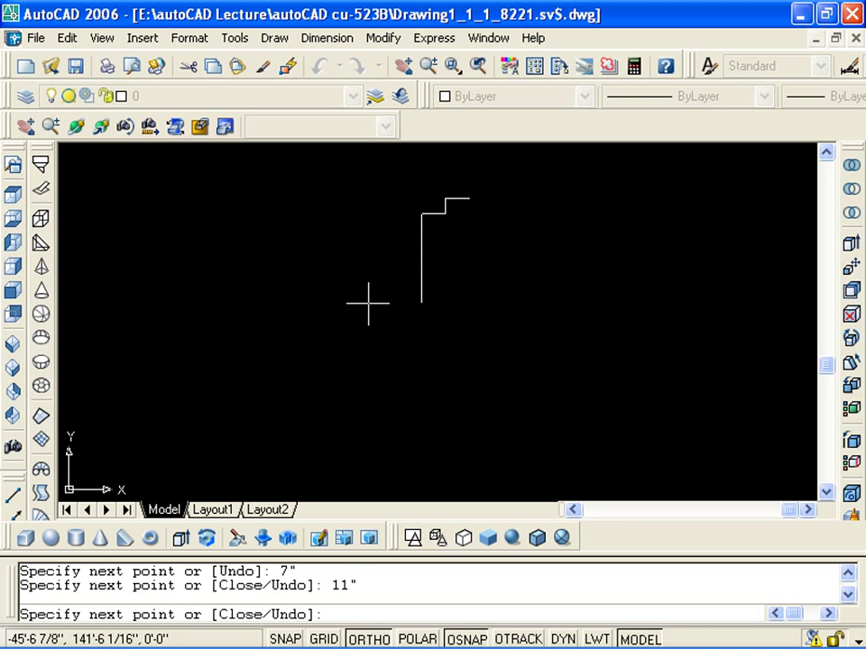
text(7")
key(Return)
scroll(449, 213, up, 3)
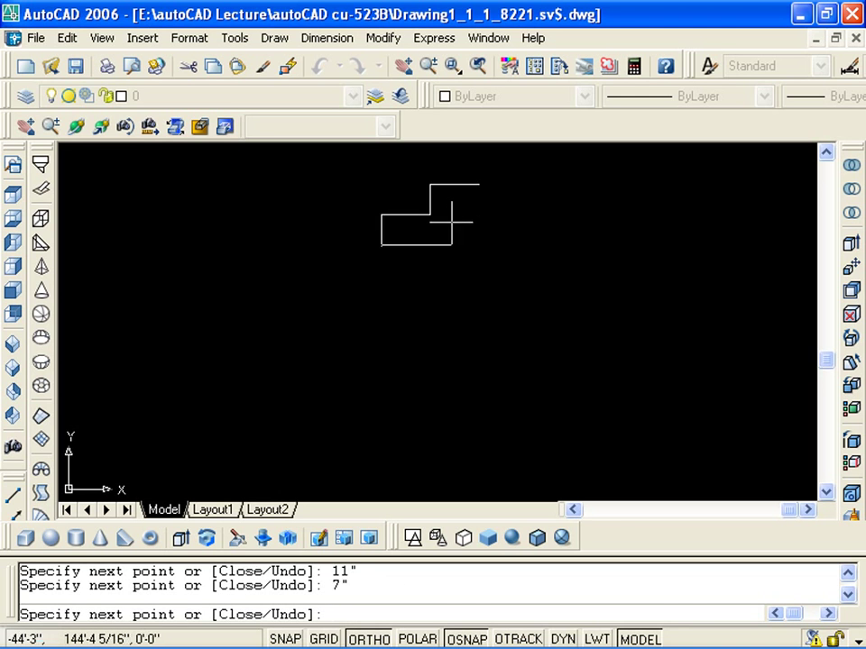
key(Escape)
key(Escape)
Step: Copy the four-segment step three times end to end into a rising staircase
text(co)
key(Return)
click(517, 261)
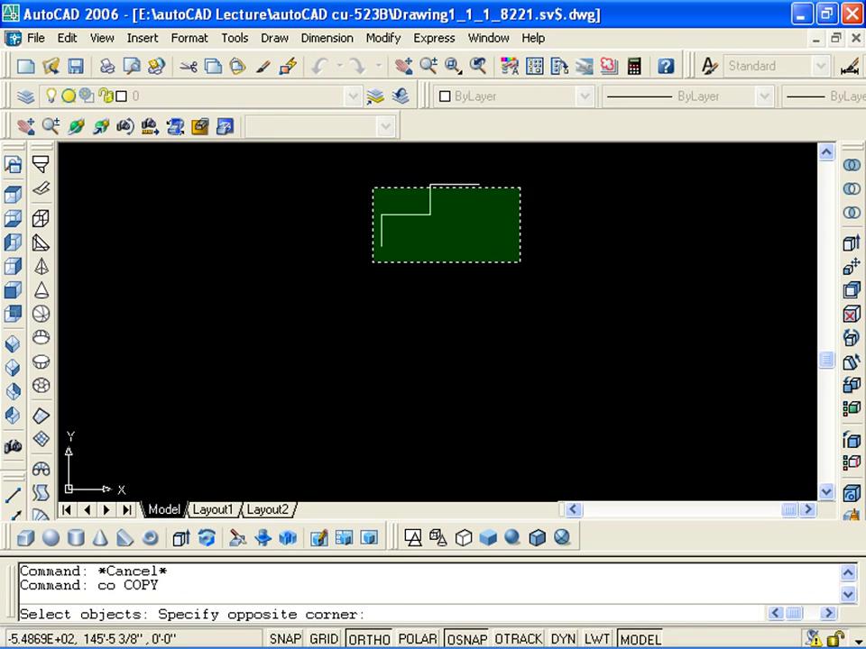
click(373, 186)
key(Return)
click(479, 183)
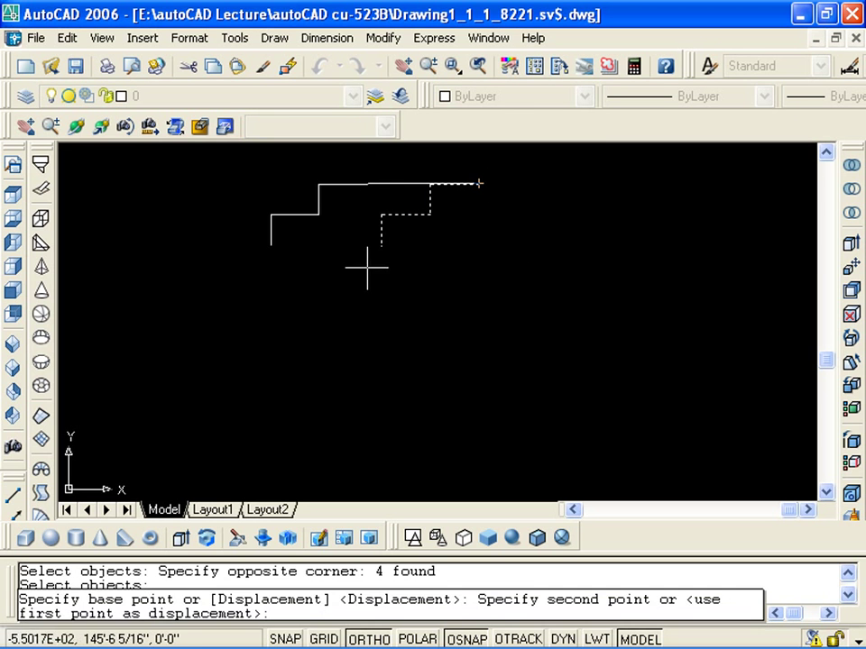
click(382, 245)
click(286, 306)
middle_drag(286, 306, 522, 171)
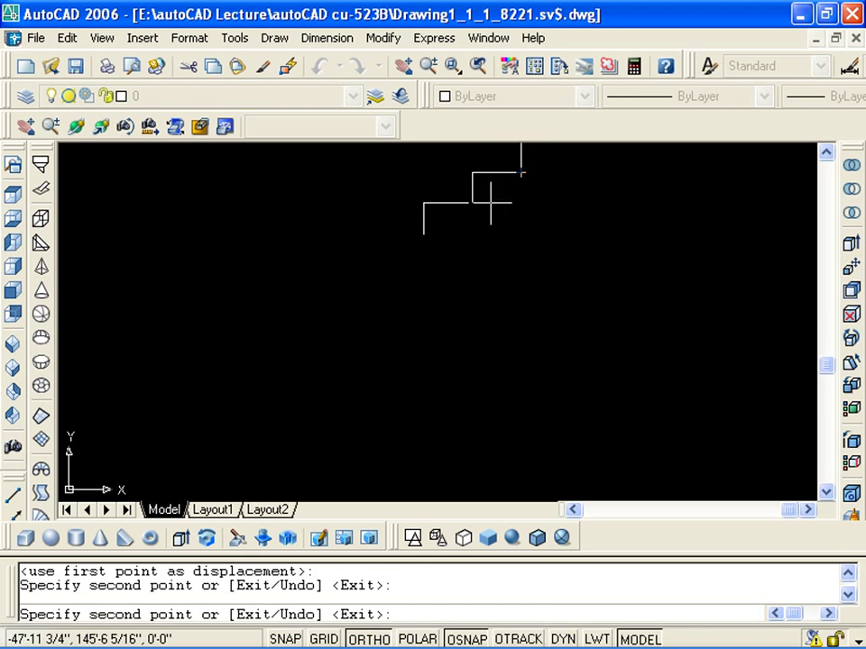
click(423, 232)
key(Escape)
scroll(352, 280, down, 2)
scroll(378, 270, up, 3)
middle_drag(405, 267, 331, 212)
scroll(334, 233, up, 3)
key(Escape)
Step: Draw a sloping line from the top step's end down to the bottom step's end
middle_drag(256, 202, 237, 232)
middle_drag(68, 265, 351, 253)
scroll(234, 347, down, 5)
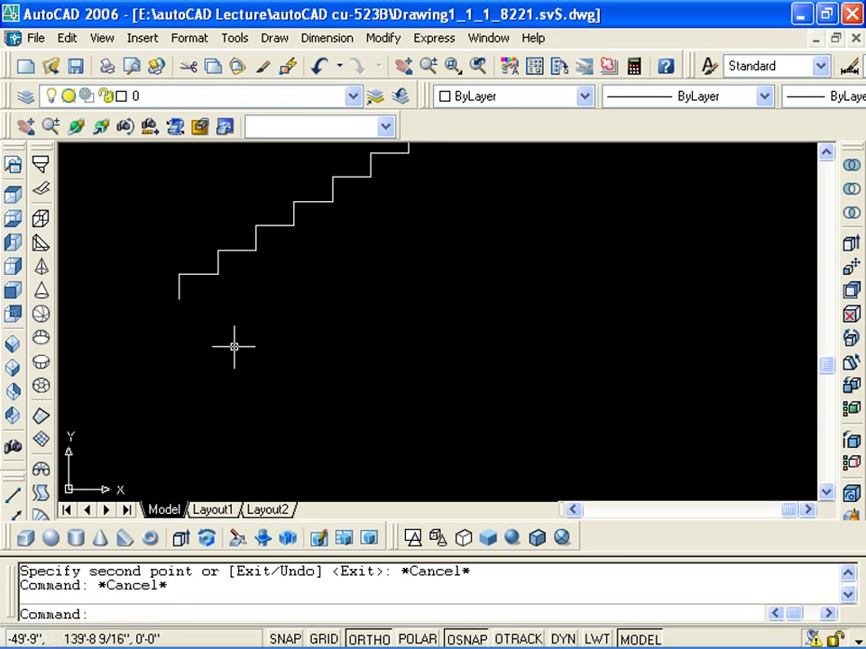
scroll(227, 362, up, 1)
middle_drag(227, 362, 314, 266)
key(Escape)
scroll(291, 289, up, 1)
text(l)
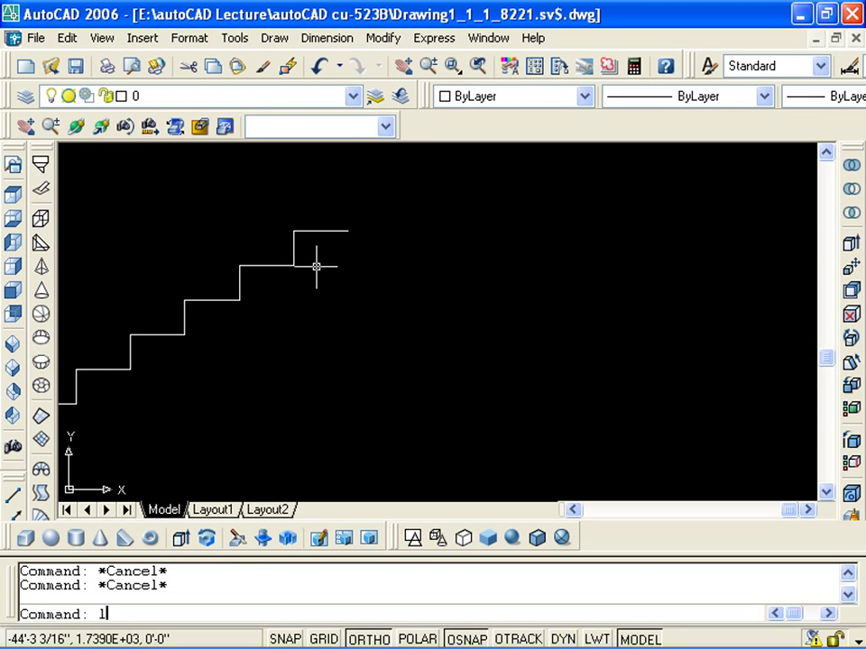
key(Return)
click(348, 232)
scroll(187, 380, down, 1)
middle_drag(189, 383, 334, 270)
click(159, 348)
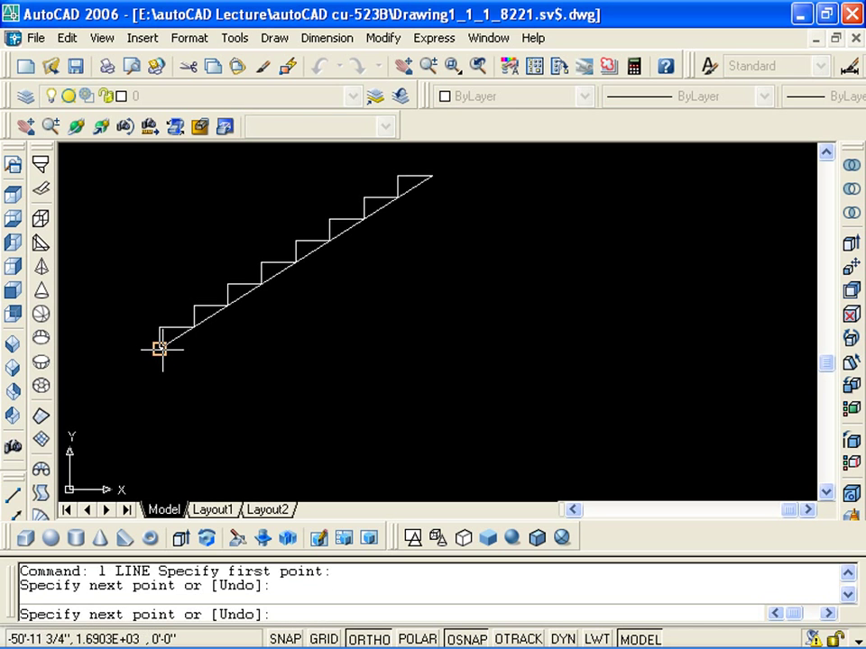
key(Escape)
key(Escape)
Step: Offset the sloping line 2 inches to make a parallel line below it
text(o)
key(Return)
text(2)
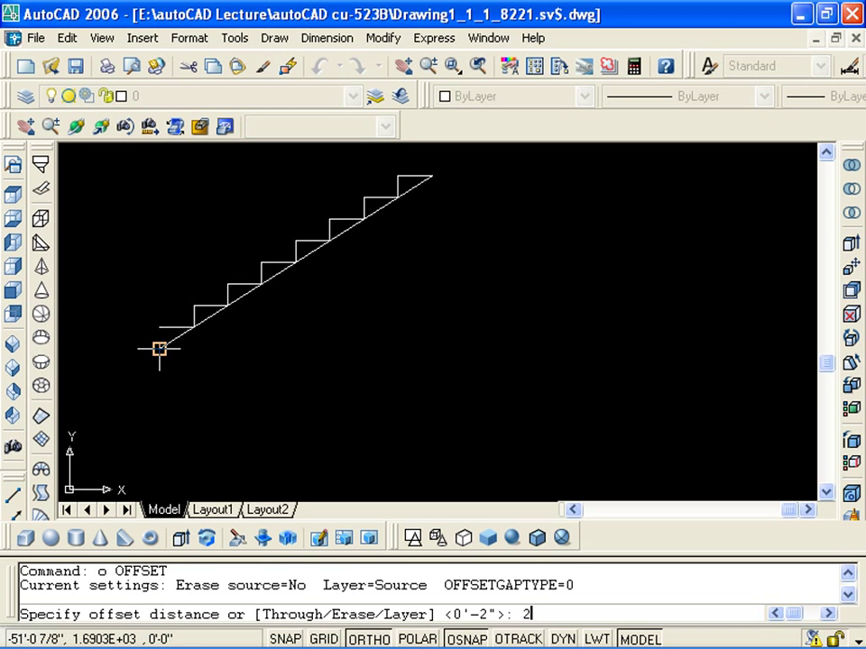
key(Return)
click(217, 313)
click(250, 372)
key(Escape)
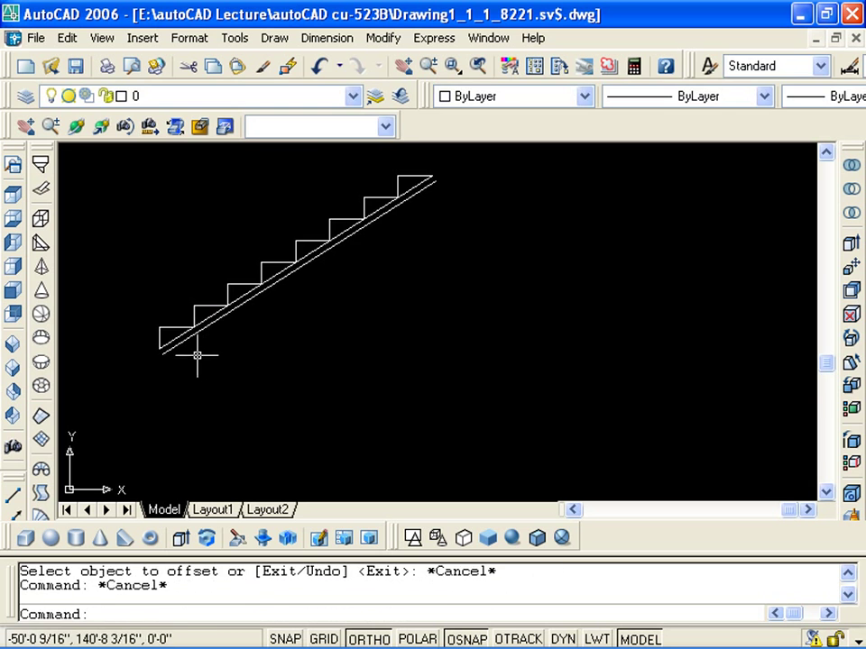
Step: Try filleting the lower sloping line with the bottom step's vertical line, then cancel
scroll(151, 361, up, 5)
text(f)
key(Return)
click(153, 318)
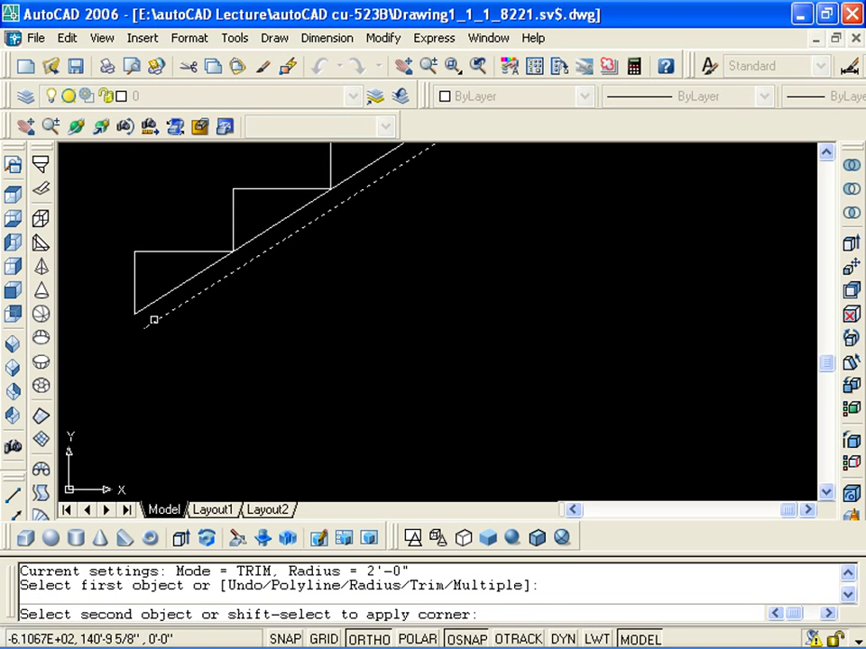
click(135, 302)
key(Escape)
text(f)
key(Return)
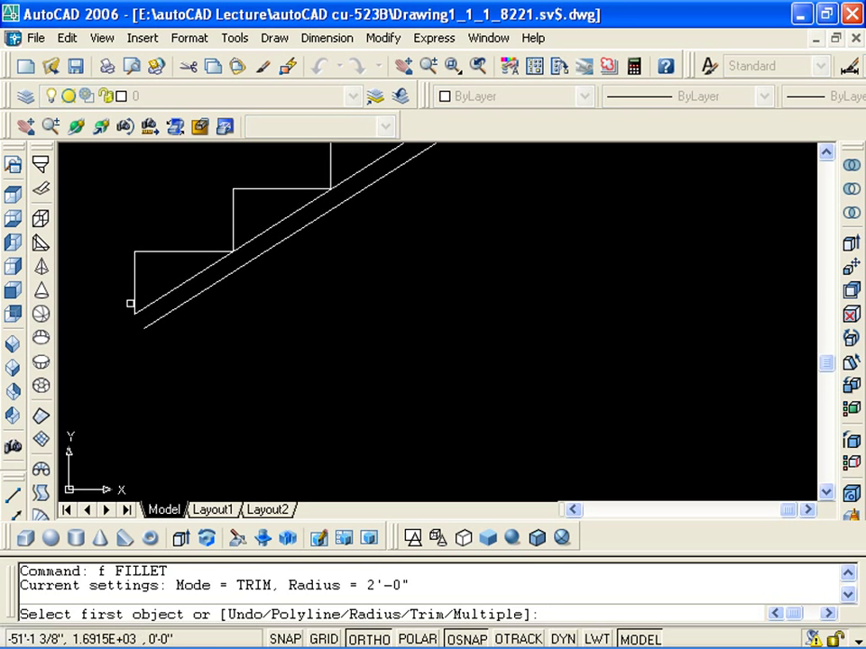
click(134, 304)
click(151, 322)
key(Escape)
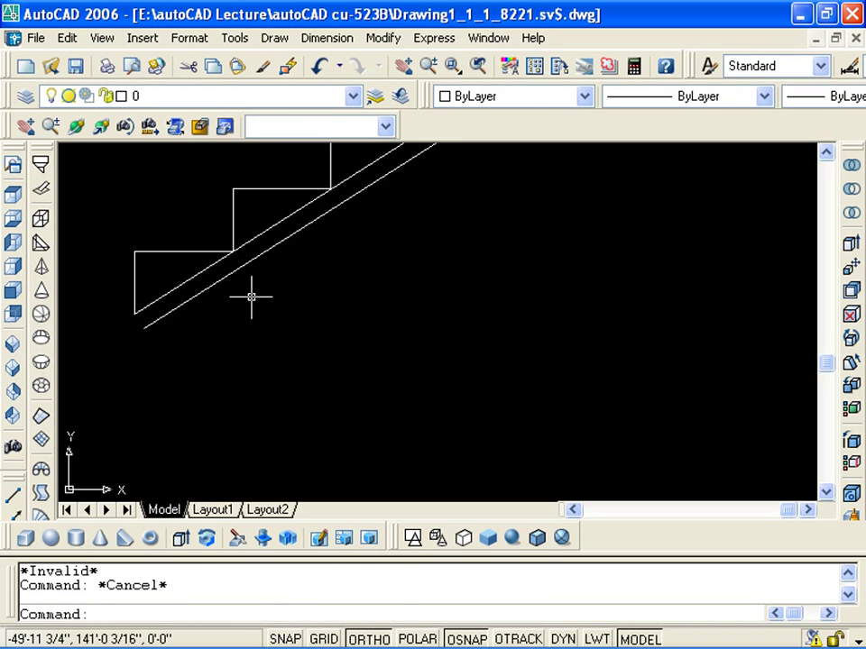
scroll(203, 340, down, 5)
scroll(328, 256, up, 6)
middle_drag(329, 257, 322, 300)
Step: Dimension the top tread's width as 11 inches with DIMLINEAR
scroll(315, 290, up, 4)
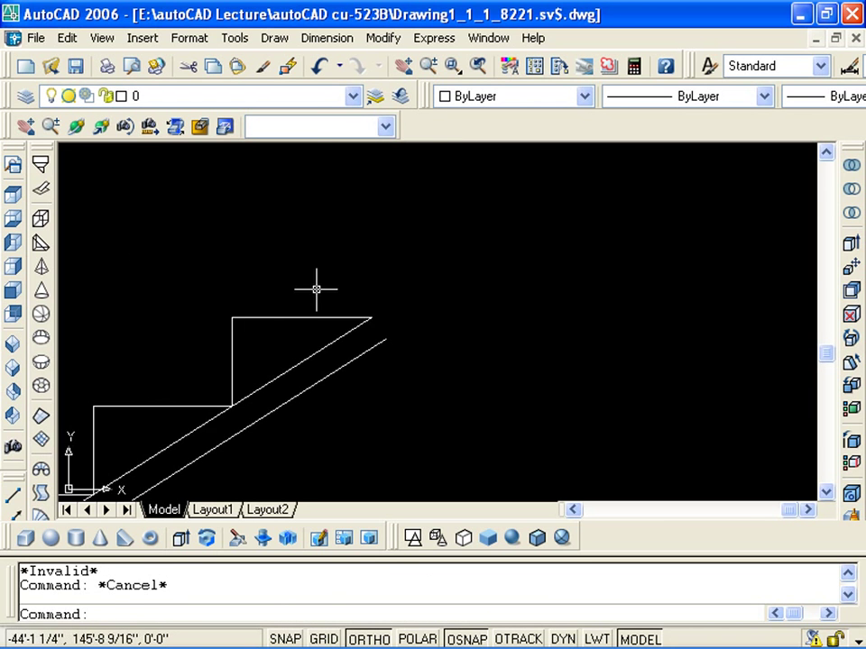
key(Escape)
text(dli)
key(Return)
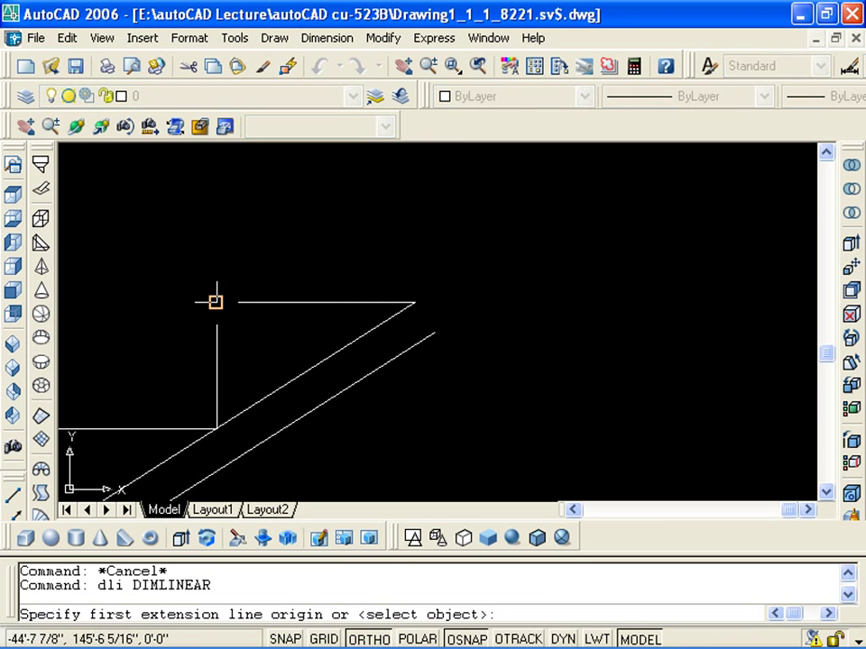
click(216, 302)
click(414, 302)
click(387, 185)
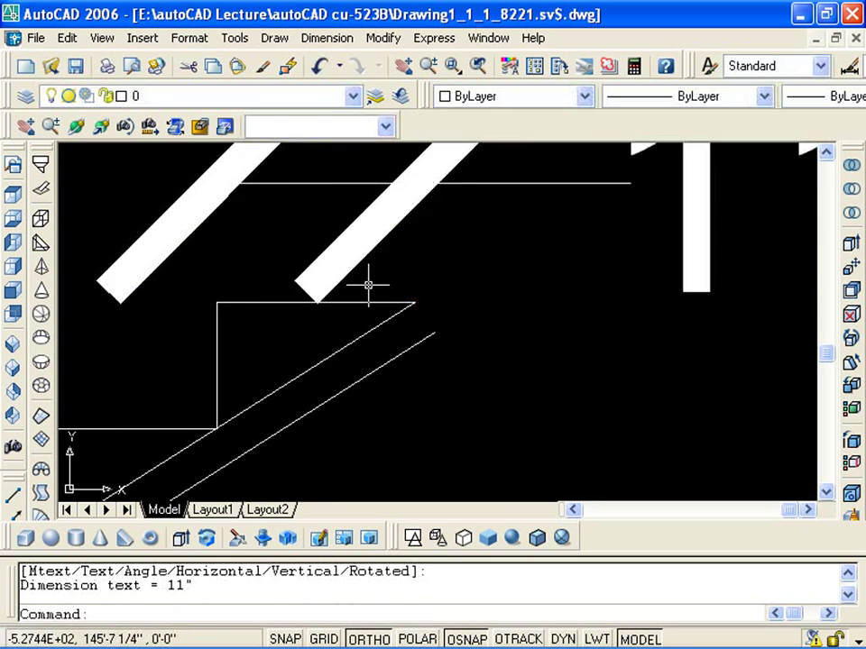
Step: Add a 7-inch linear dimension for the top step's riser height
scroll(340, 289, down, 8)
scroll(347, 290, up, 3)
scroll(352, 289, up, 1)
scroll(270, 325, up, 3)
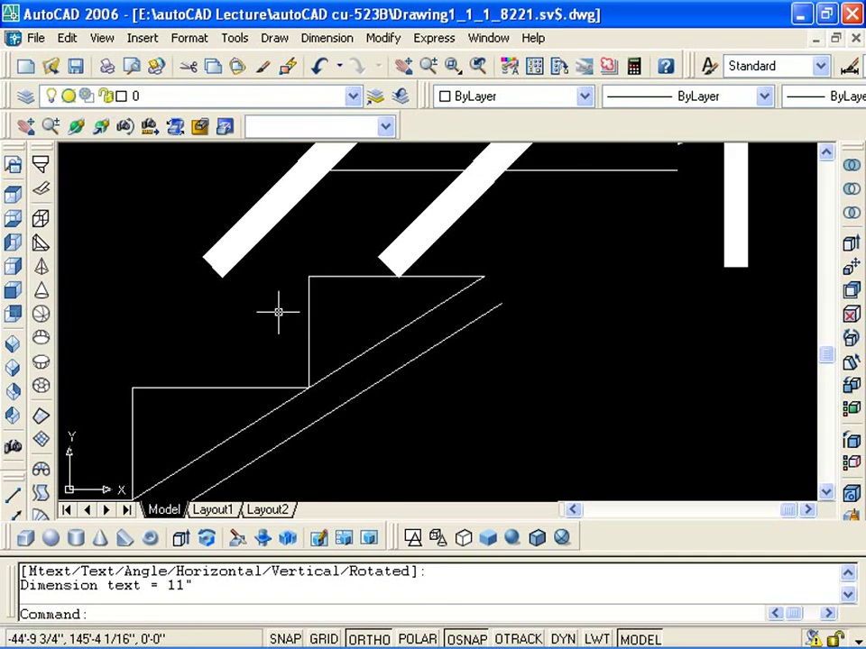
key(Return)
click(306, 276)
click(307, 389)
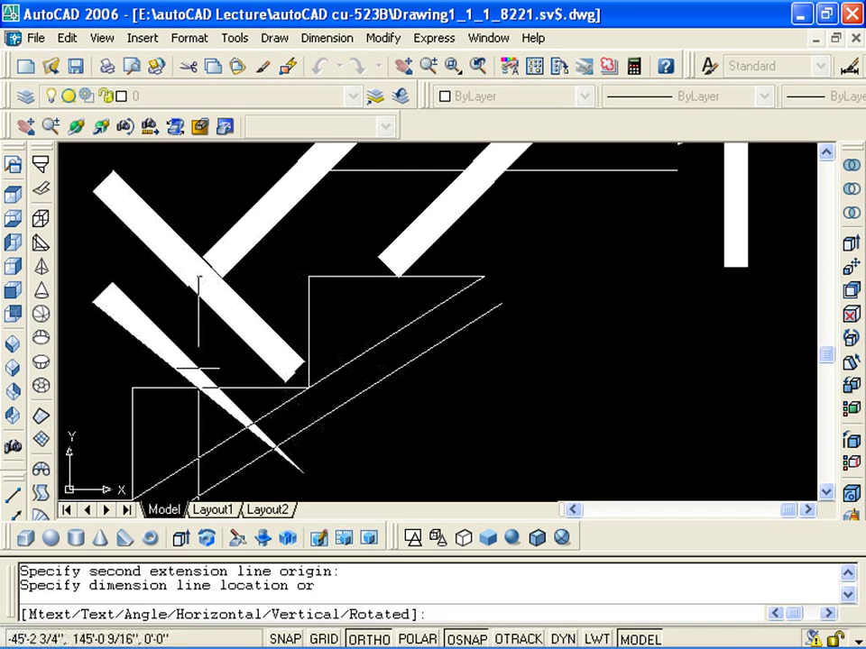
scroll(306, 388, down, 4)
click(369, 275)
Step: Select both the 11-inch and 7-inch dimensions and delete them
middle_drag(430, 328, 325, 338)
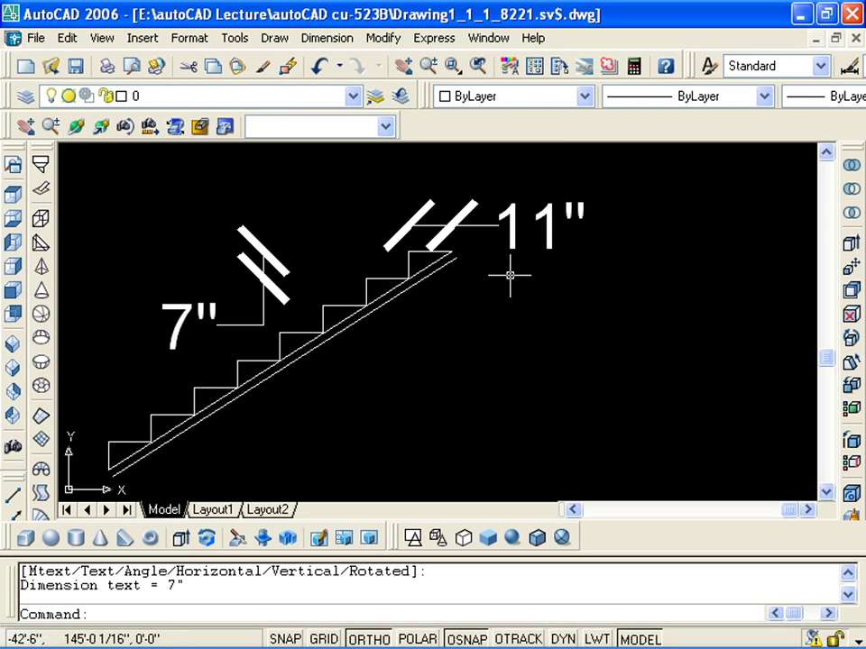
scroll(455, 248, up, 4)
scroll(417, 263, up, 2)
scroll(284, 406, down, 6)
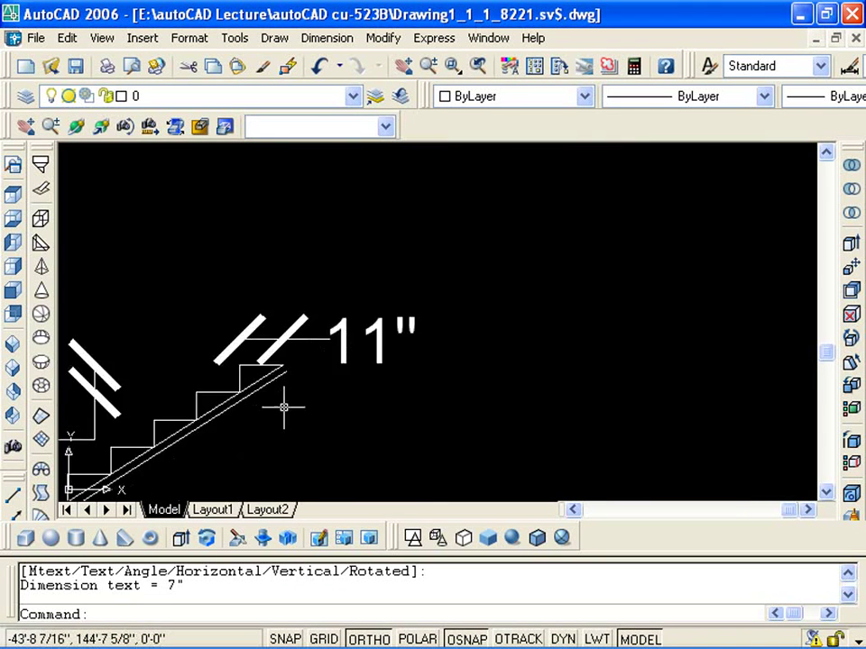
middle_drag(118, 401, 302, 368)
click(302, 368)
click(586, 257)
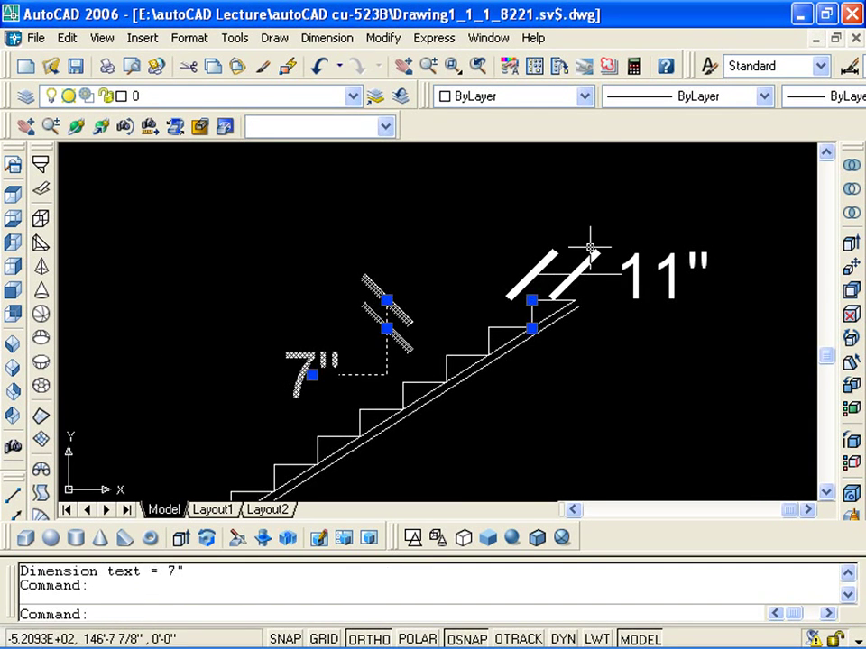
key(Delete)
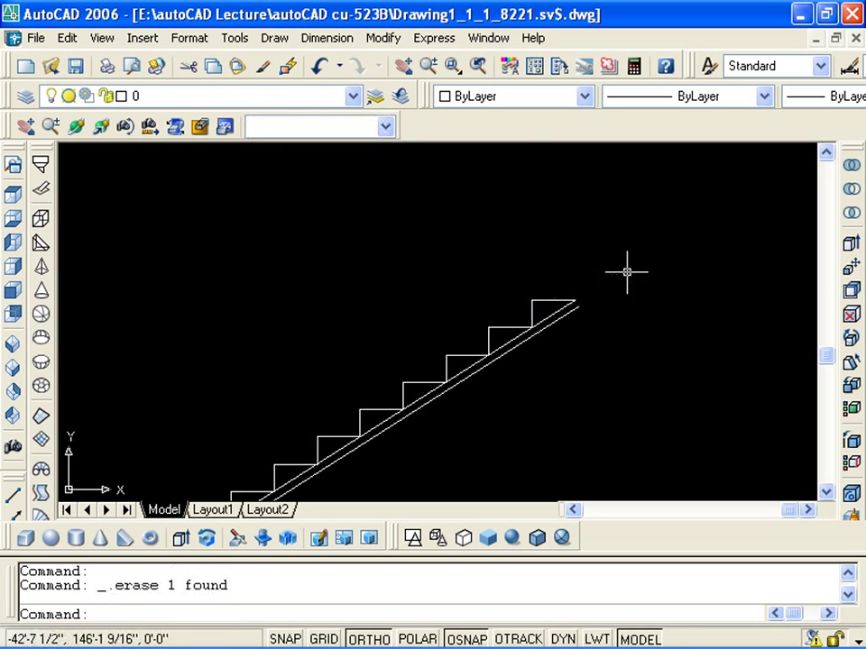
Step: Pan and zoom until the floor plan sits centred, with the stair section also visible
scroll(492, 289, down, 6)
middle_drag(360, 325, 469, 347)
scroll(181, 222, up, 3)
scroll(464, 238, up, 2)
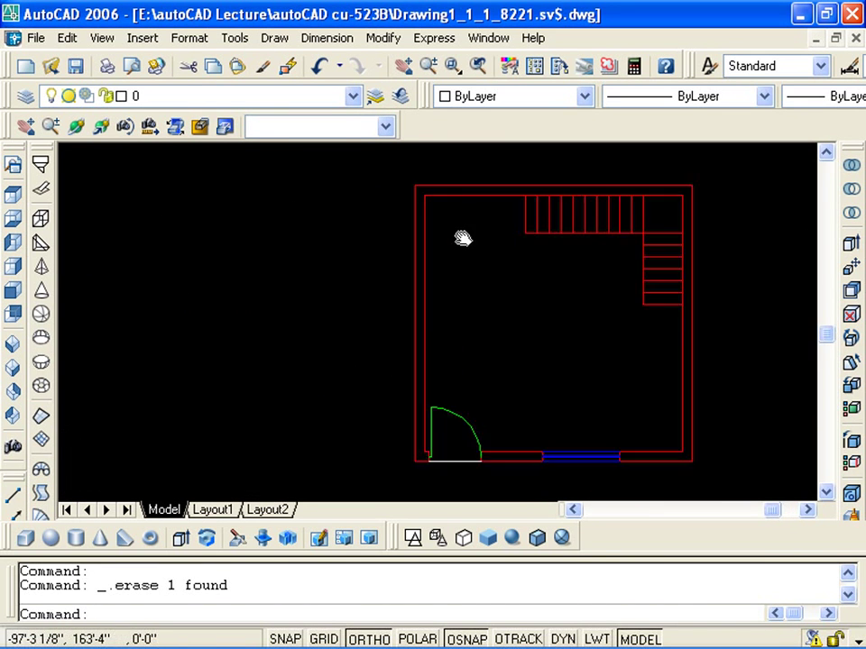
middle_drag(463, 238, 397, 257)
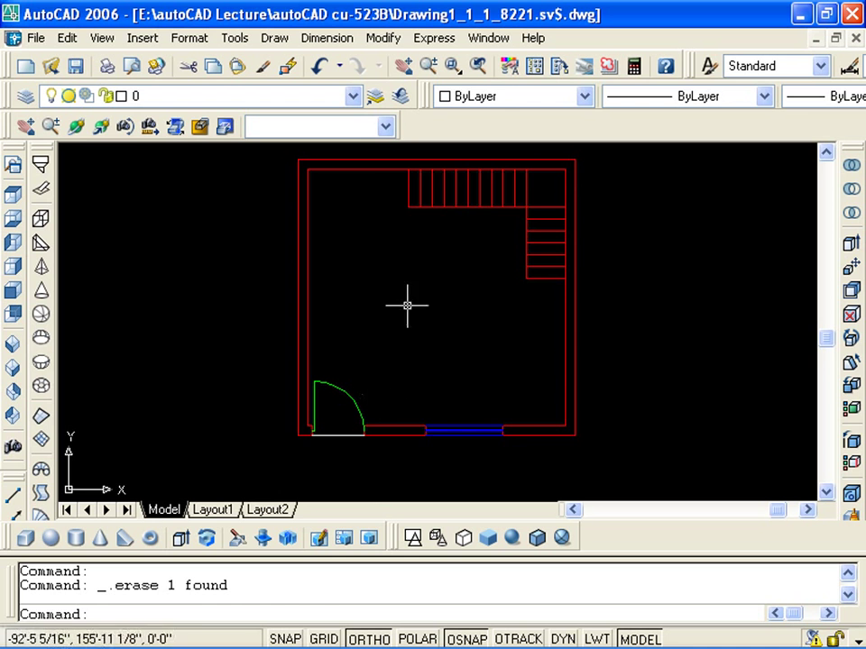
mouse_move(490, 277)
middle_down()
mouse_move(441, 319)
mouse_move(387, 340)
mouse_move(387, 329)
middle_up()
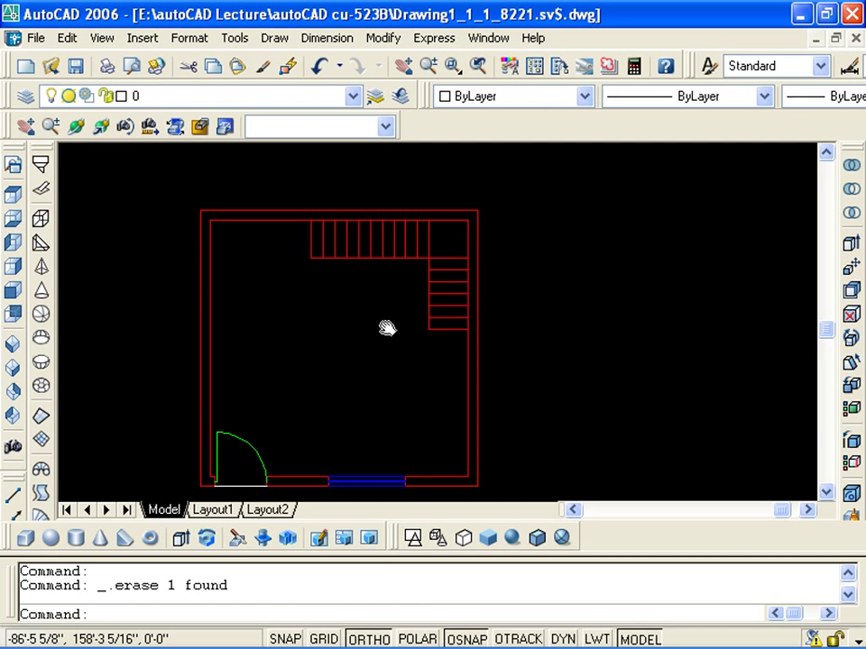
scroll(387, 328, down, 2)
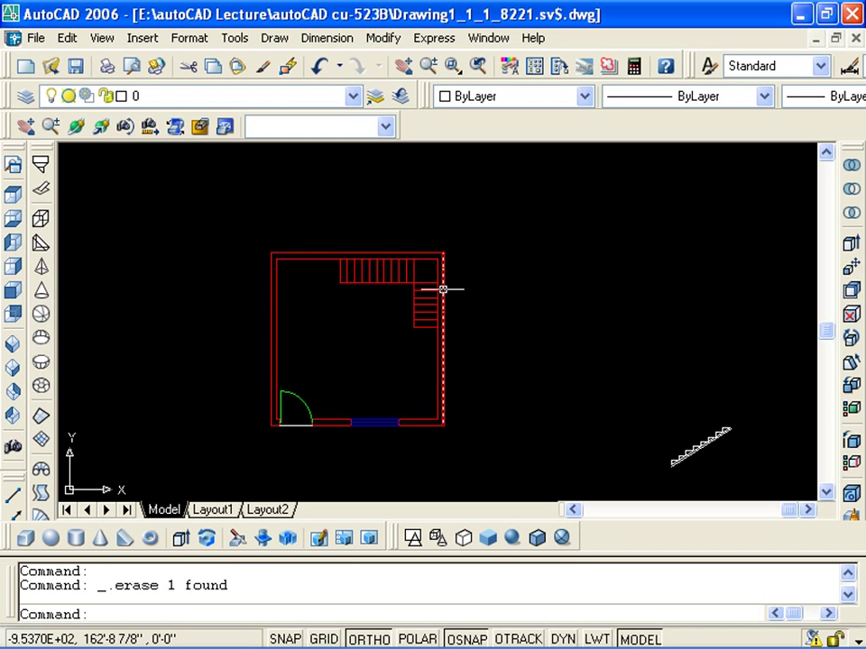
Step: Evaluate 12*15 with CAL, giving 180
text(cal)
key(Return)
text(12)
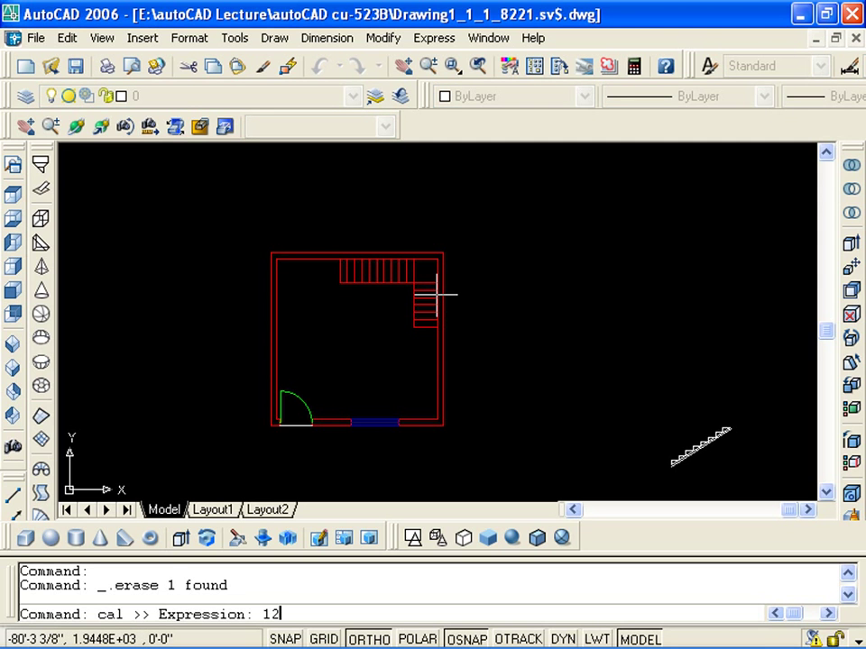
text(*15)
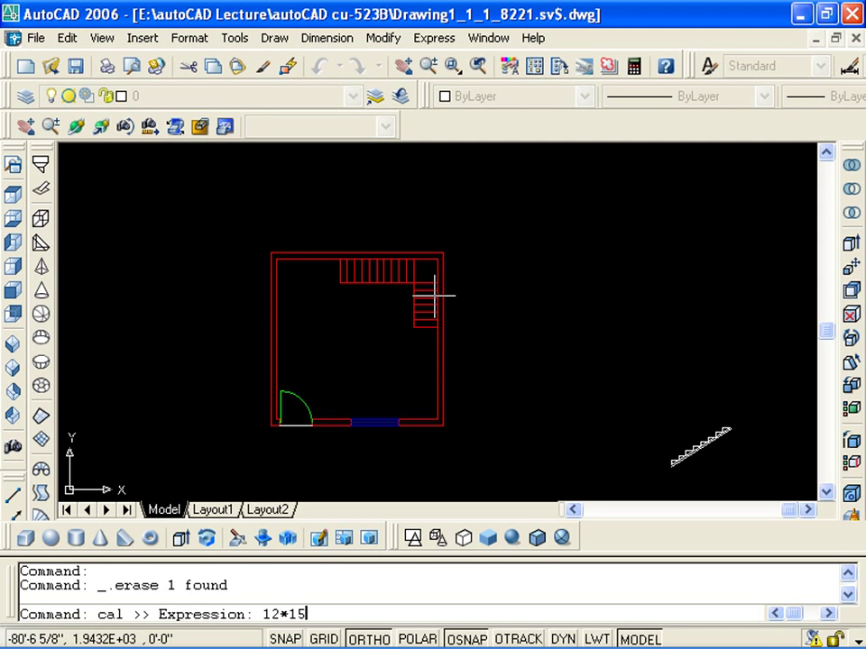
key(Return)
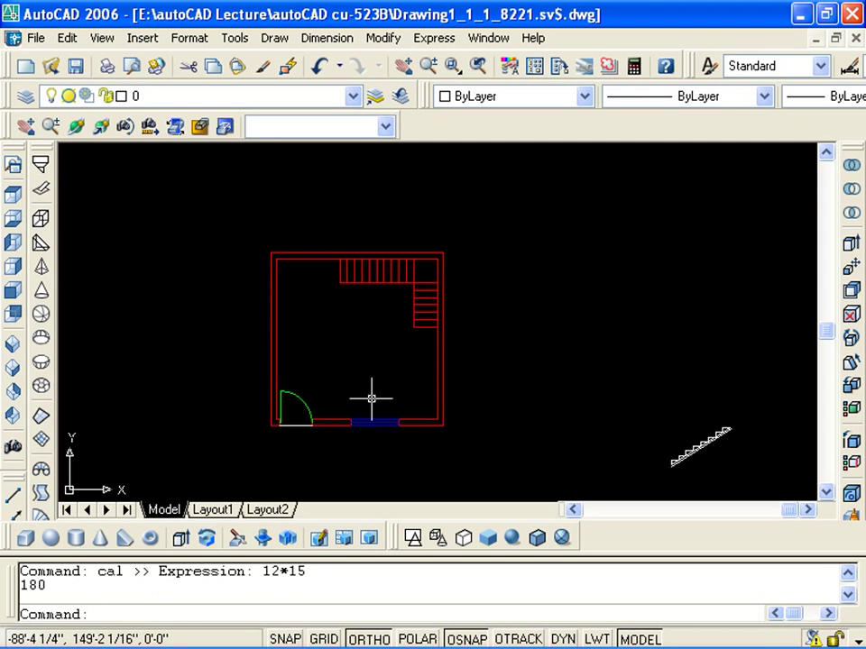
click(49, 585)
Step: Evaluate 180-6 with CAL, giving 174
text(cal)
key(Return)
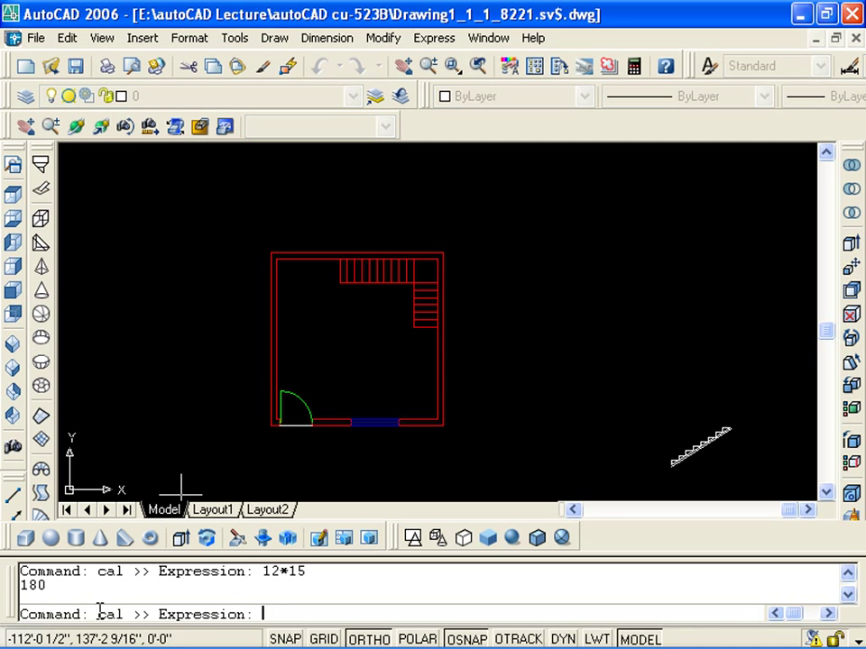
text(180-6)
key(Return)
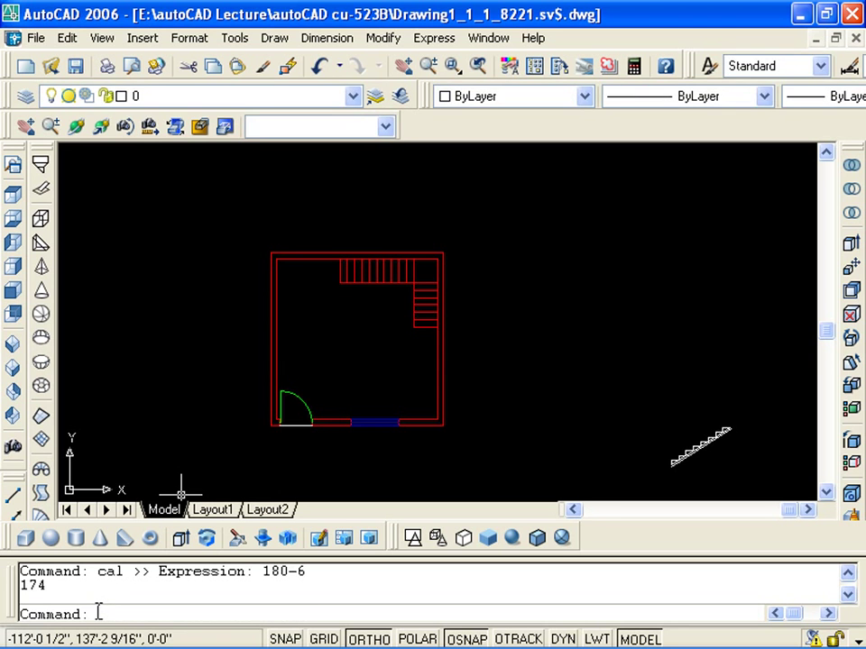
drag(42, 585, 15, 586)
click(102, 591)
click(110, 614)
text(174)
key(BackSpace)
key(BackSpace)
key(BackSpace)
Step: Evaluate 174/18 with CAL, giving about 9.67
text(cal)
key(Return)
text(173)
key(BackSpace)
text(4/)
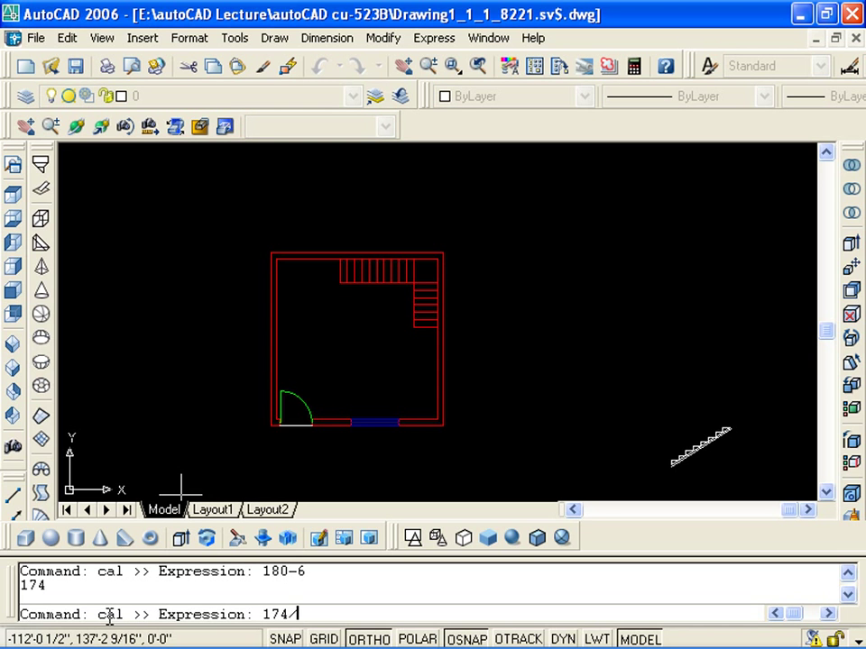
text(7)
key(BackSpace)
text(18)
key(Return)
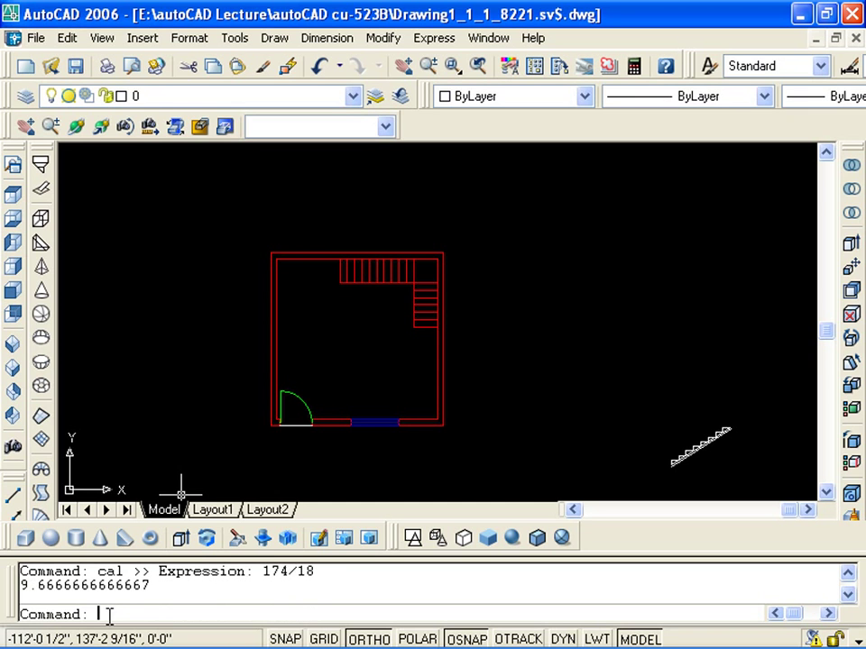
Step: Evaluate 174/24 with CAL to get 7.25, then show the Start menu's All Programs list
drag(36, 586, 154, 586)
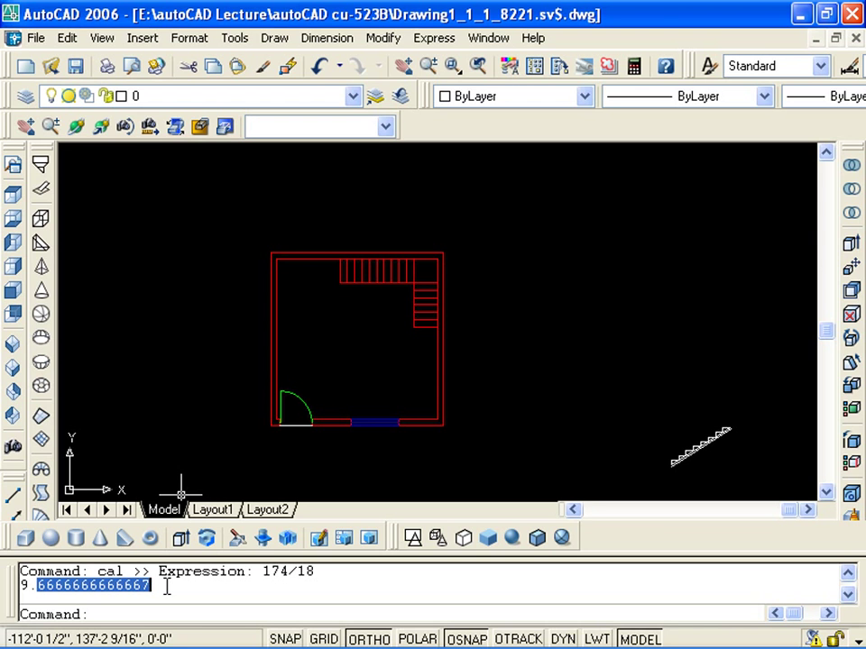
text(cal)
key(Return)
text(14)
key(BackSpace)
text(74/)
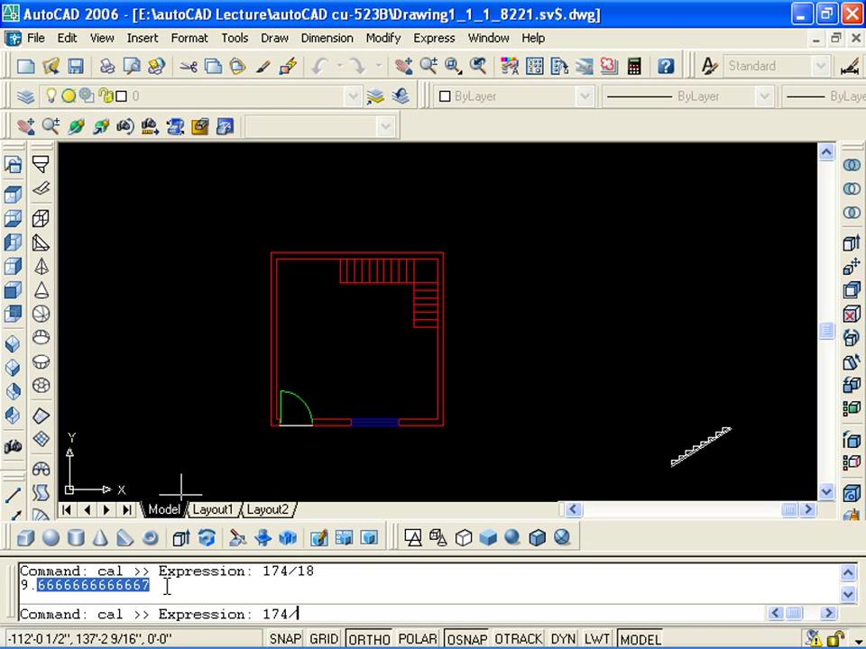
text(24)
key(Return)
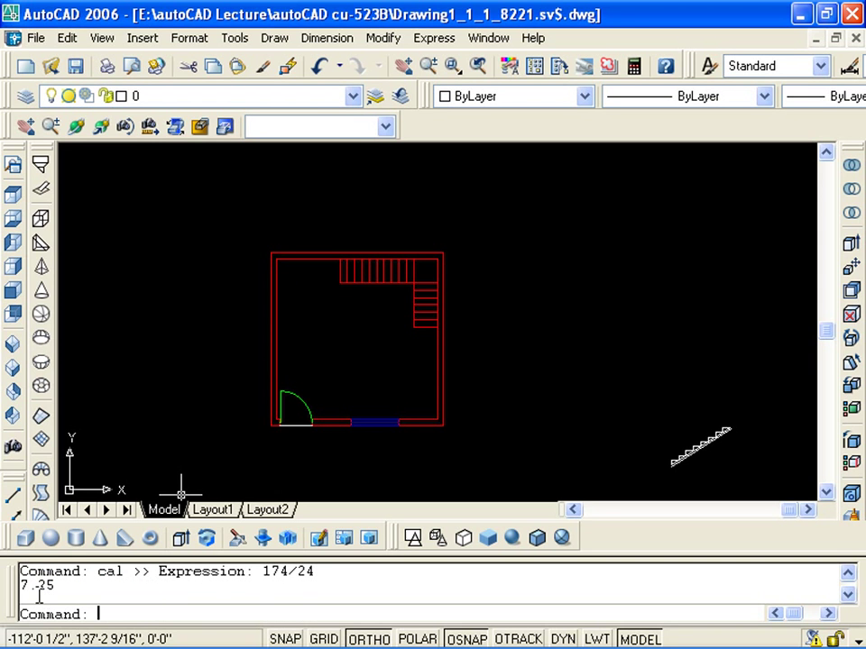
text(l)
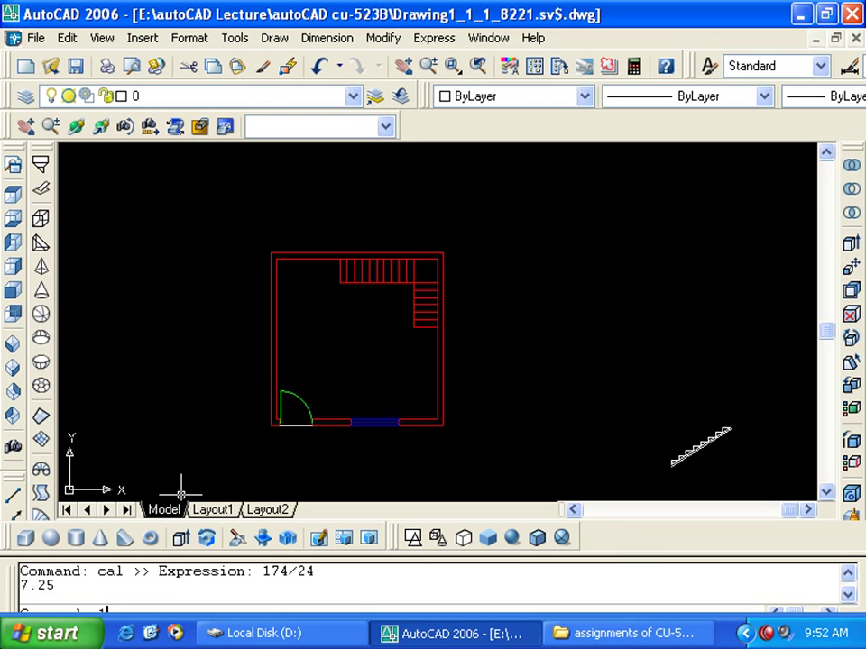
click(54, 632)
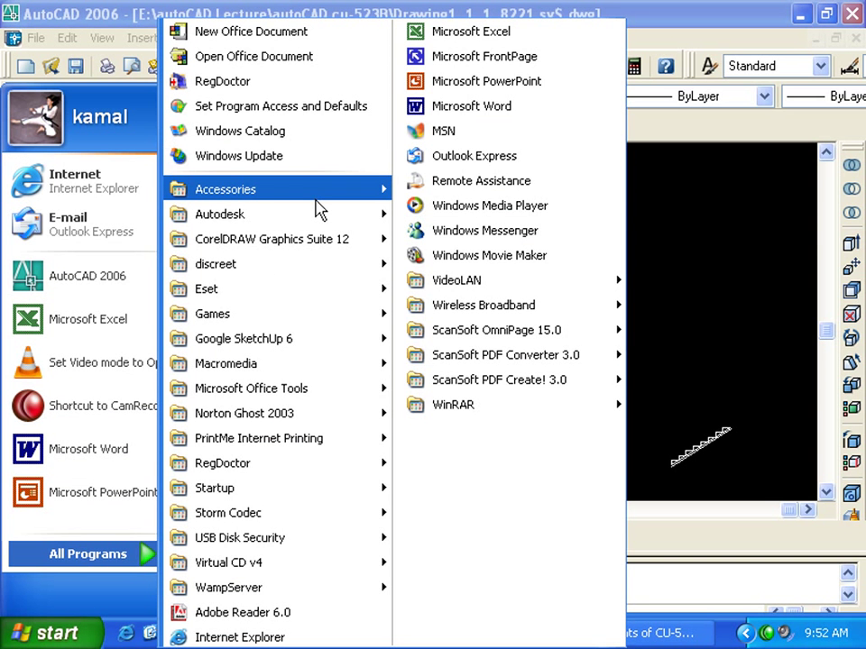
Step: Launch Windows Calculator and compute 174/25
mouse_move(317, 200)
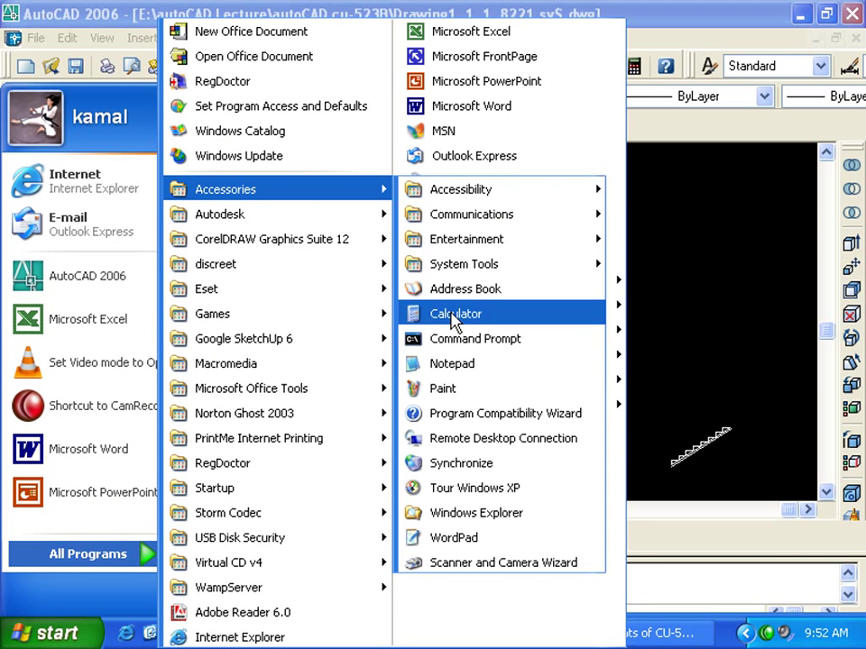
click(456, 313)
drag(294, 51, 363, 56)
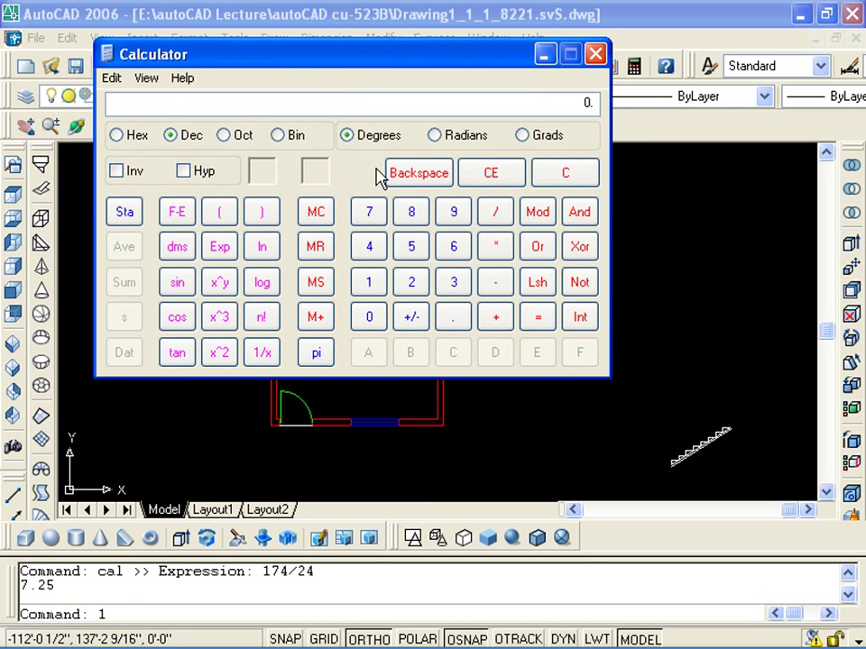
text(174)
text(/25)
key(Return)
Step: Clear the display and compute 174/24 on the keypad, getting 7.25
click(586, 173)
click(369, 282)
click(369, 211)
click(369, 246)
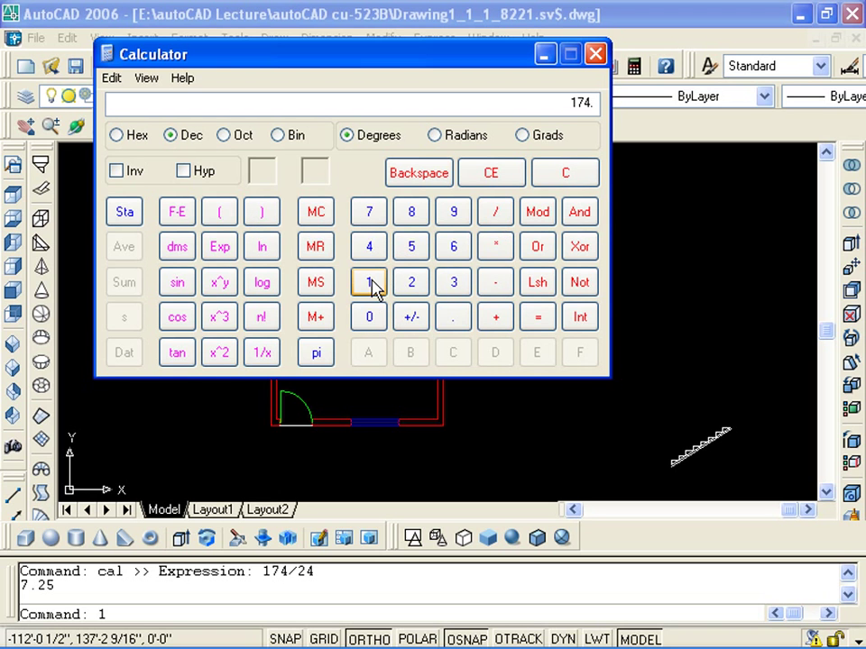
click(411, 283)
click(370, 249)
click(539, 312)
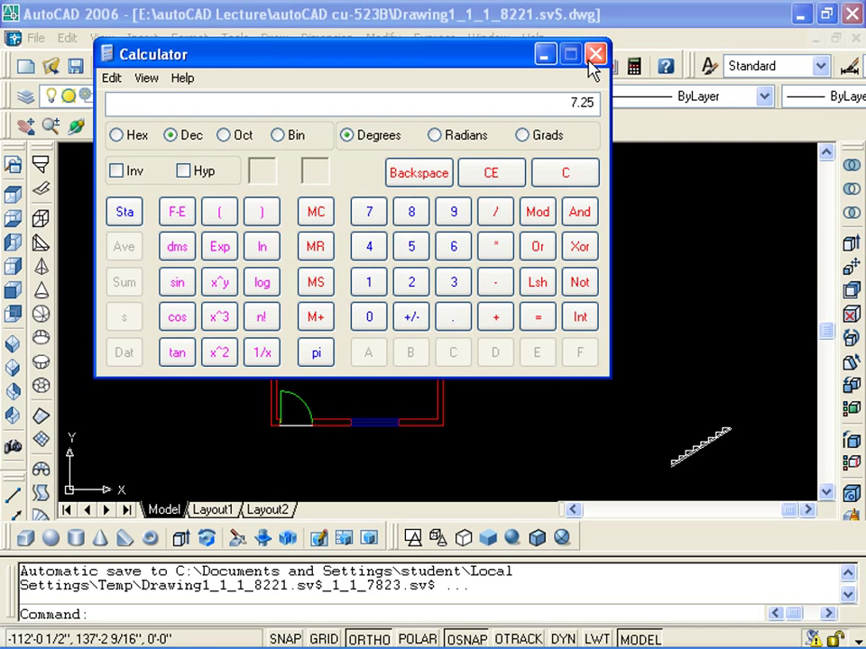
Step: Close Windows Calculator and return to the AutoCAD drawing
click(595, 54)
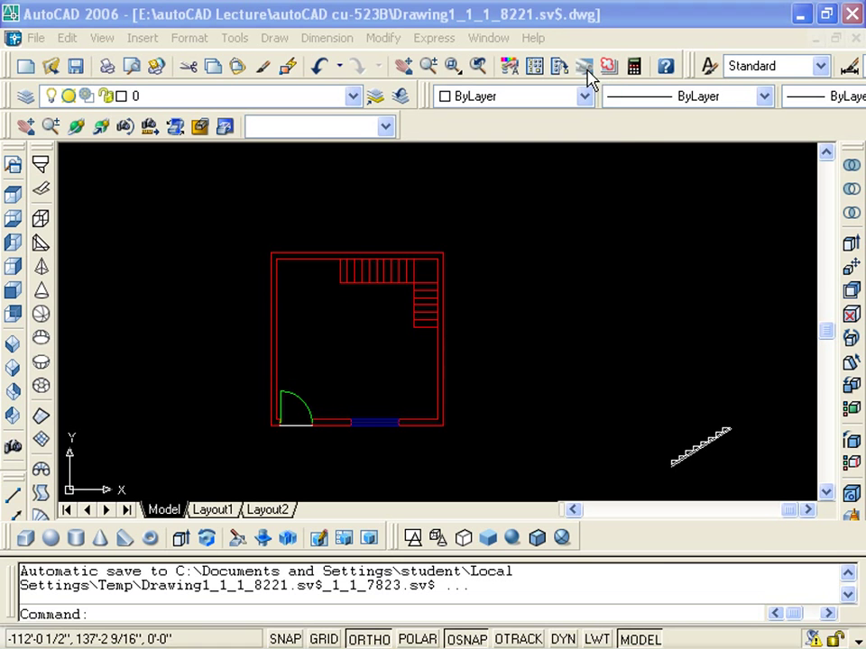
scroll(347, 314, down, 2)
scroll(347, 316, up, 6)
key(Escape)
key(Escape)
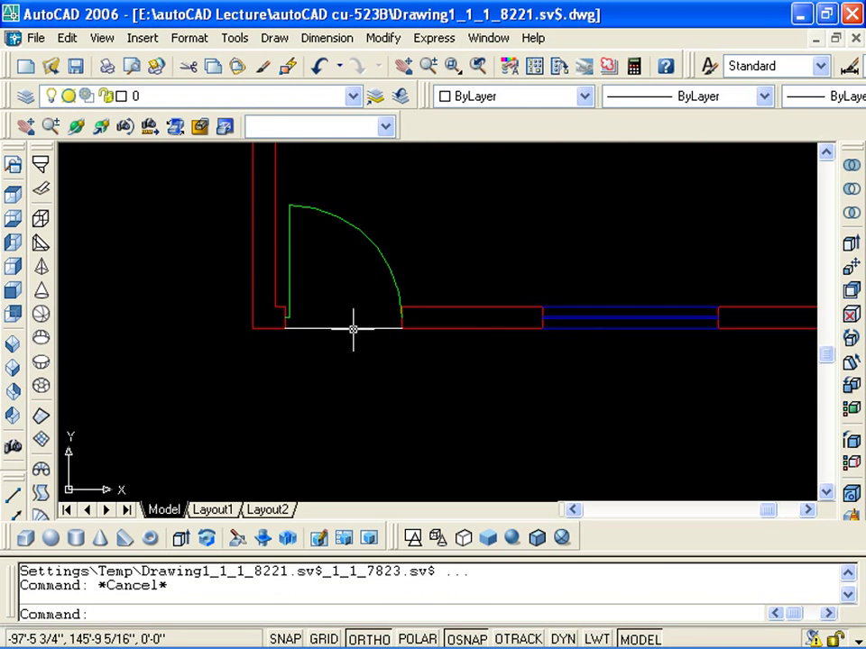
middle_drag(355, 335, 328, 406)
scroll(328, 405, down, 3)
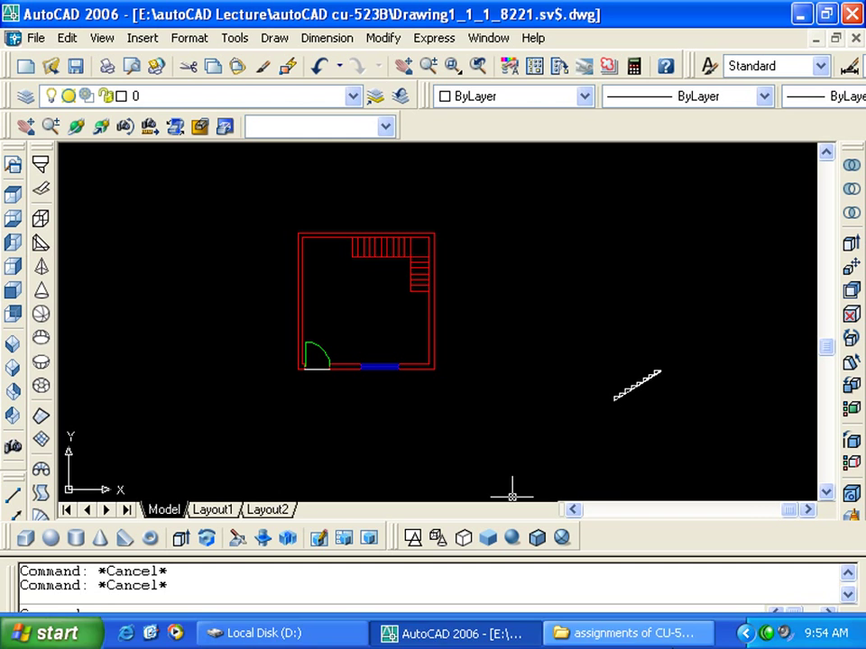
Step: Zoom in on the door opening with its green swing and adjacent wall
middle_drag(393, 219, 431, 185)
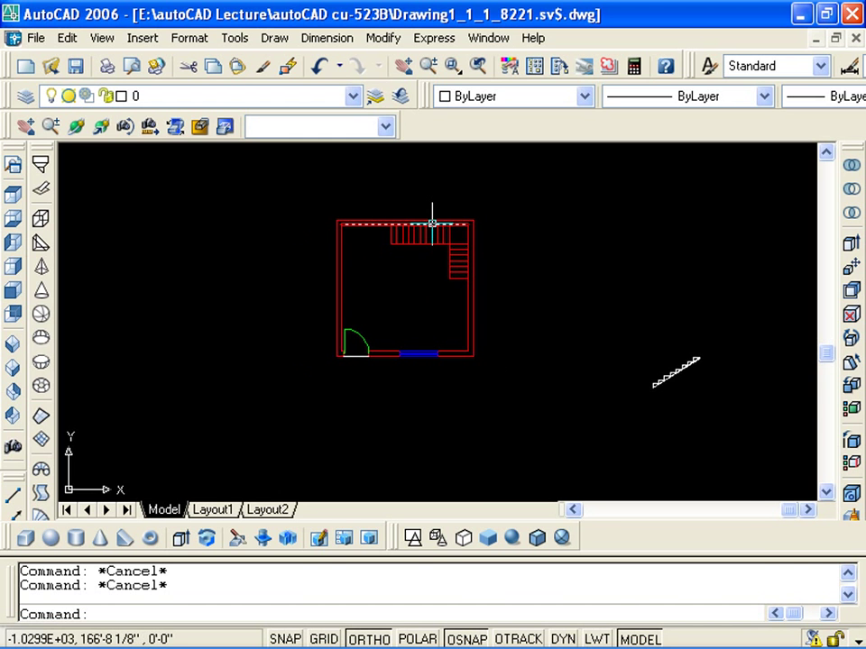
scroll(441, 271, up, 3)
scroll(374, 309, down, 2)
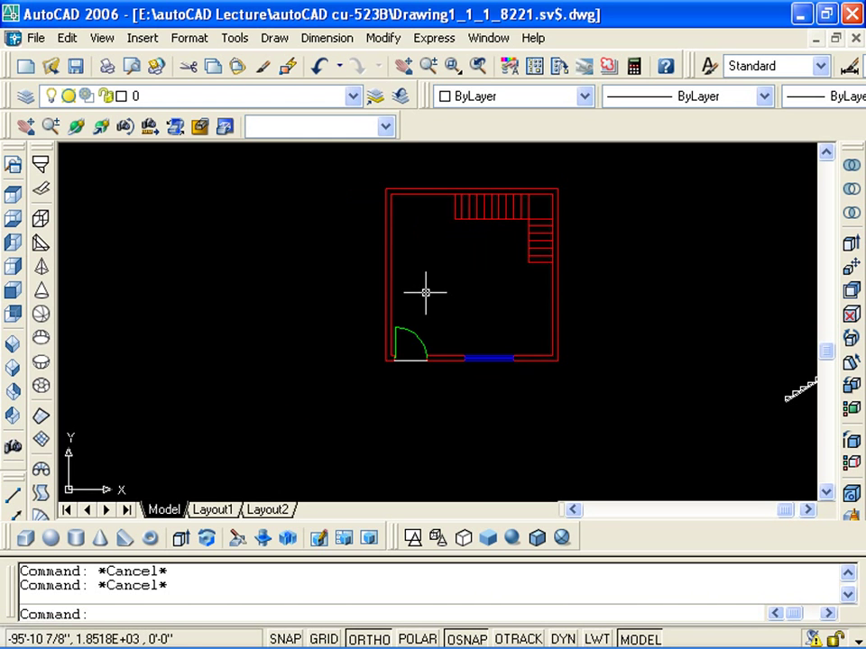
mouse_move(425, 292)
middle_down()
mouse_move(438, 301)
mouse_move(456, 354)
mouse_move(451, 385)
mouse_move(454, 373)
middle_up()
scroll(457, 353, up, 2)
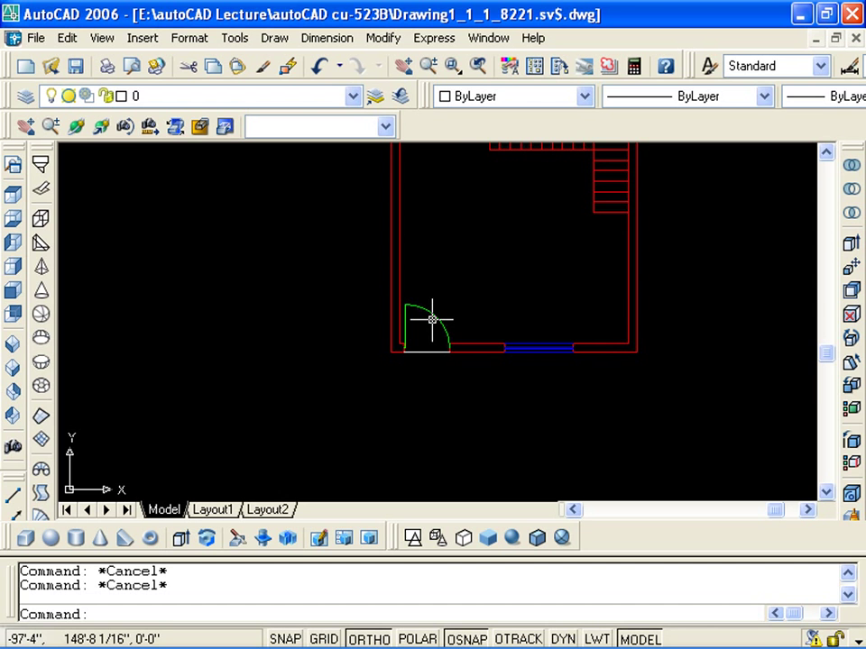
scroll(401, 295, down, 3)
scroll(435, 318, up, 2)
scroll(387, 317, up, 2)
middle_drag(348, 319, 367, 306)
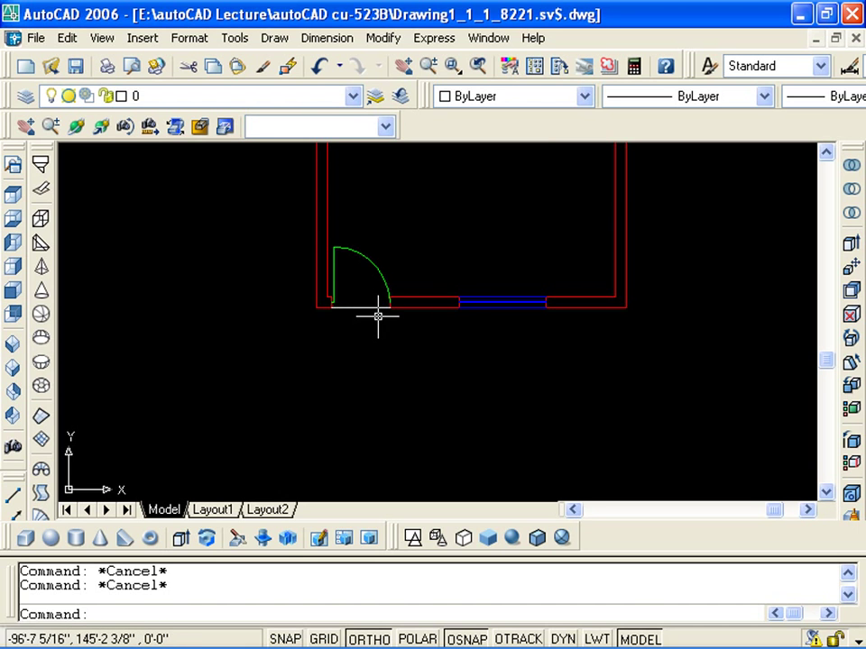
scroll(372, 317, up, 3)
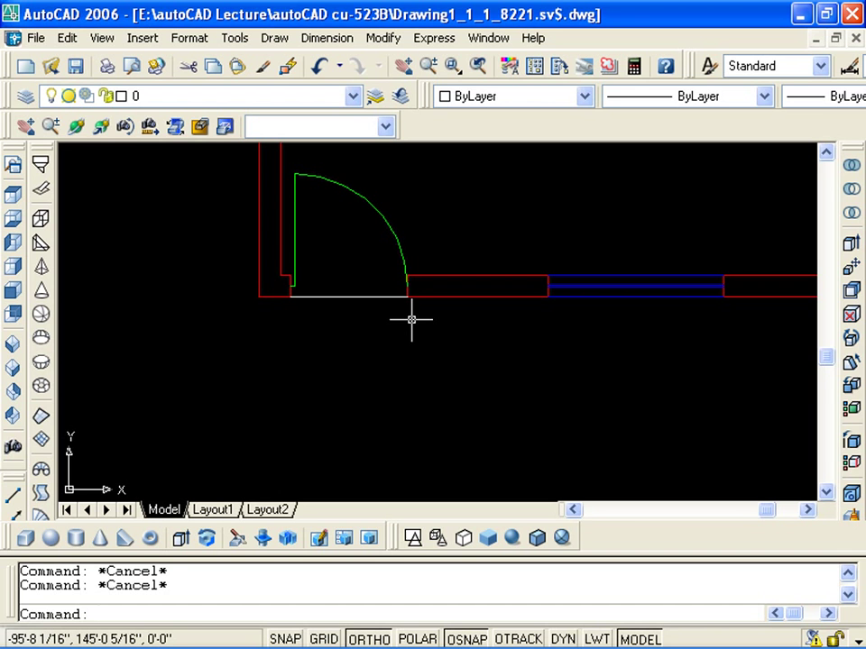
Step: Offset the door sill line downward three times at 11" to create the step lines
text(o)
key(Return)
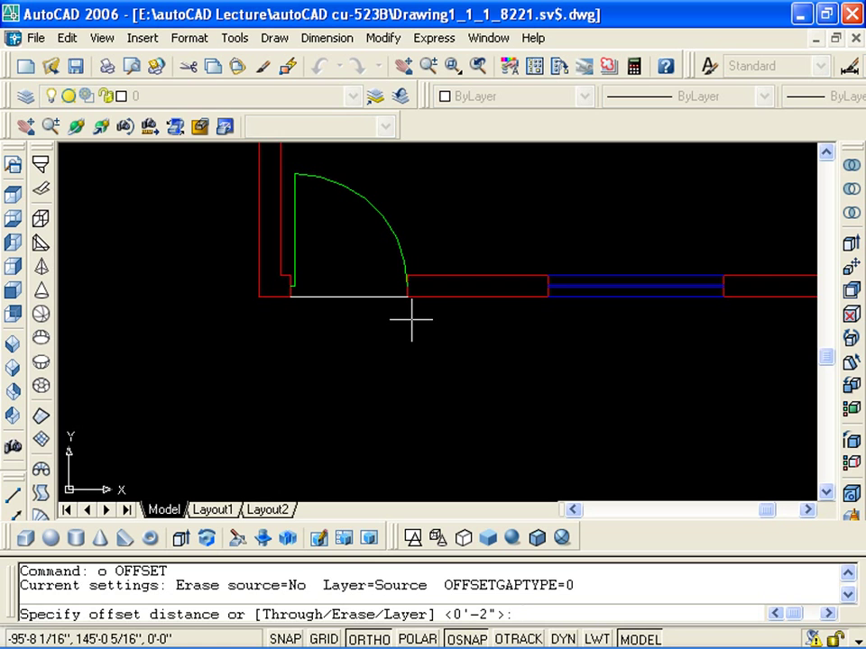
text(11")
key(Return)
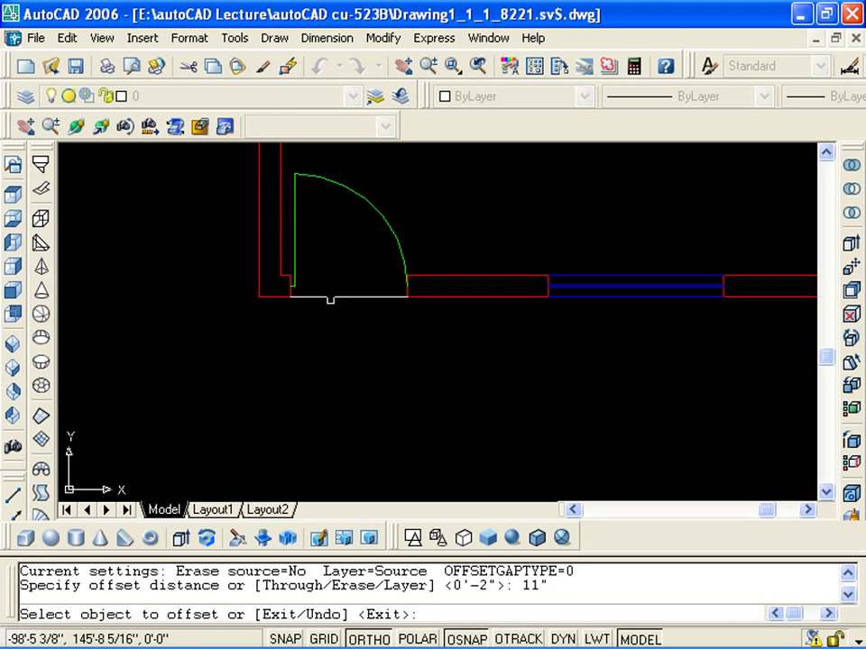
click(343, 296)
click(349, 443)
click(342, 323)
click(355, 344)
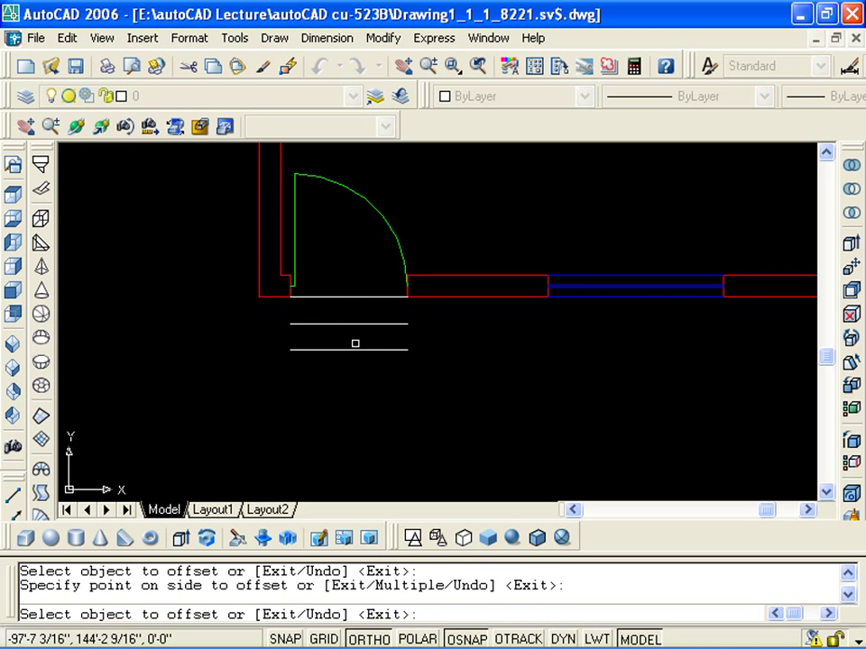
click(355, 349)
click(410, 444)
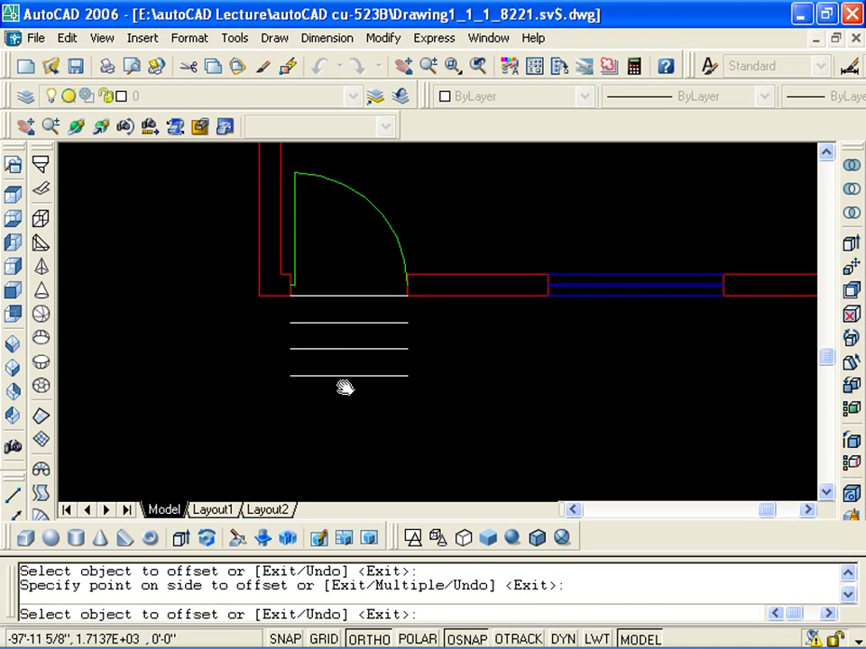
middle_drag(344, 386, 350, 344)
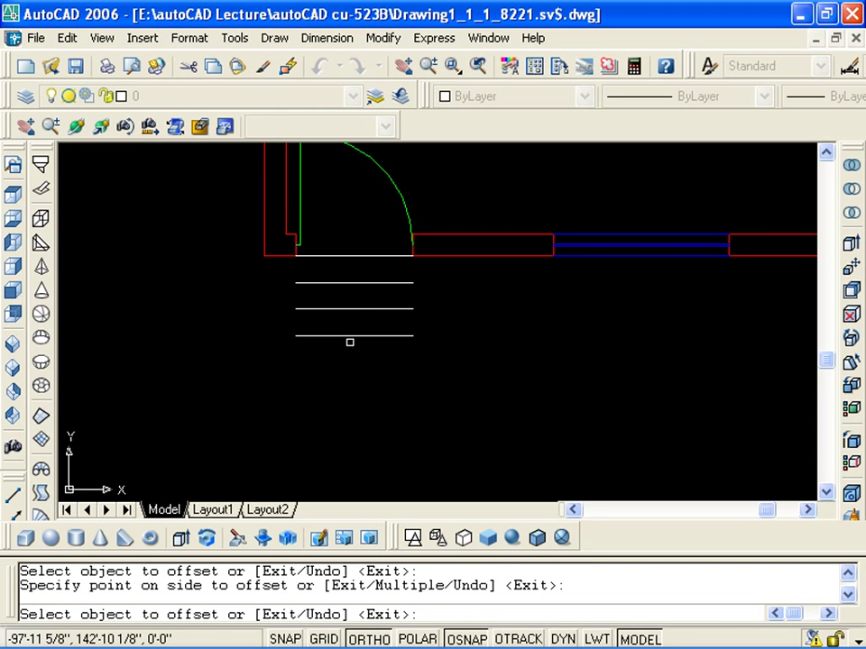
key(Escape)
Step: Draw vertical right and left edges from the sill ends down to the bottom step line
text(l)
key(Return)
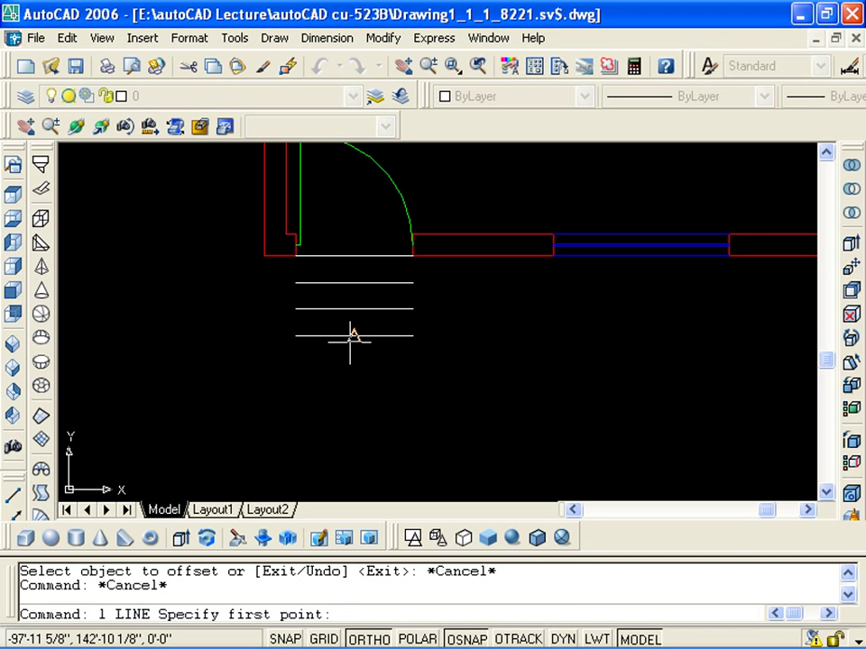
click(413, 256)
click(412, 335)
key(Return)
key(Return)
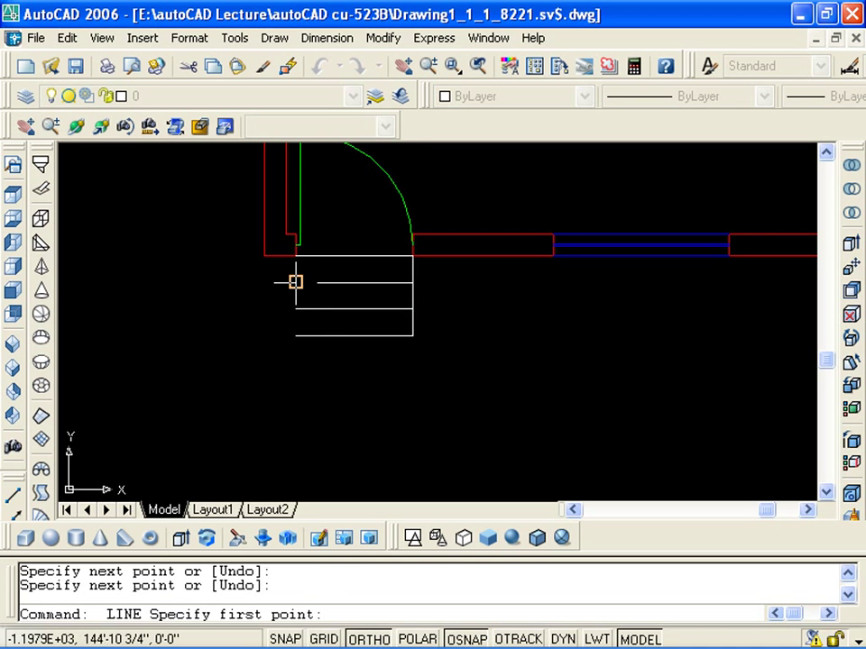
click(295, 256)
click(295, 334)
Step: End the line drawing and zoom and pan to review the finished entry steps
key(Escape)
key(Escape)
scroll(330, 318, down, 4)
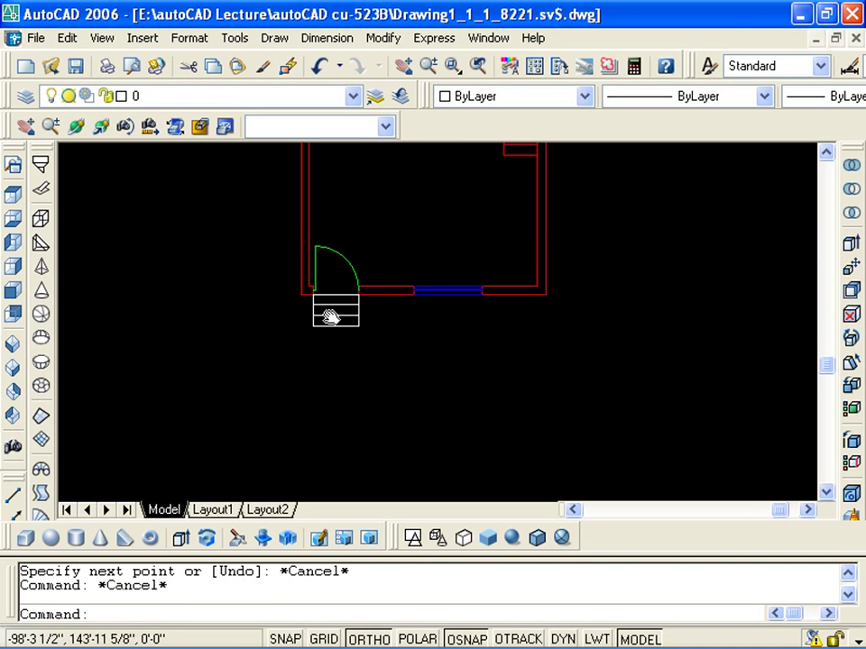
scroll(330, 317, up, 4)
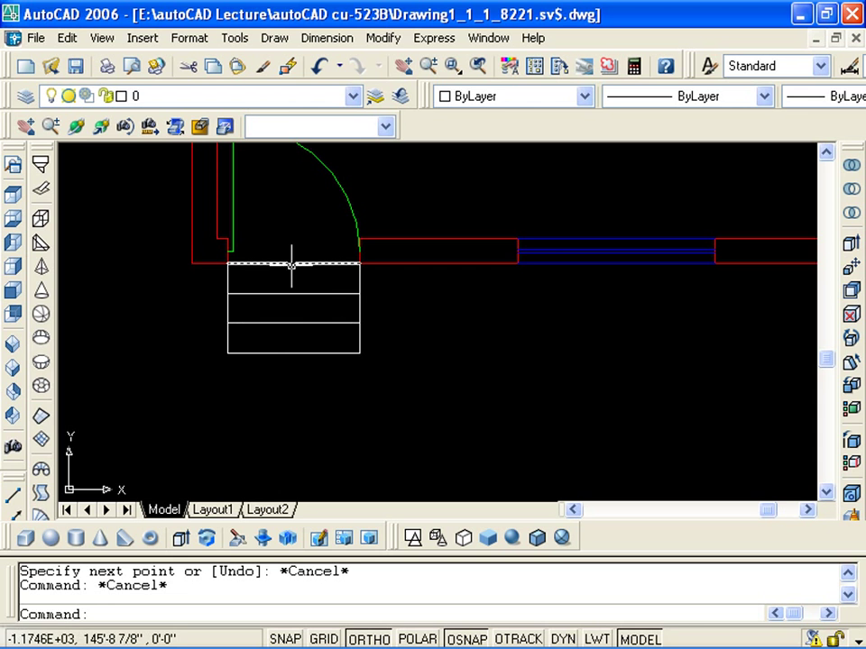
mouse_move(290, 335)
middle_down()
mouse_move(252, 377)
mouse_move(297, 379)
middle_up()
scroll(265, 359, down, 3)
scroll(260, 379, up, 3)
scroll(252, 400, down, 2)
scroll(252, 400, down, 3)
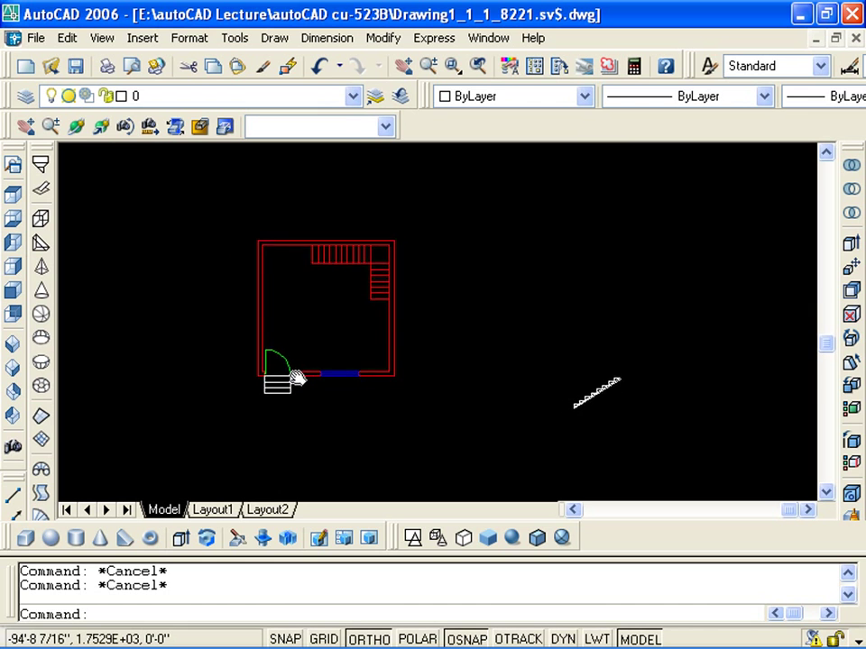
scroll(311, 384, up, 2)
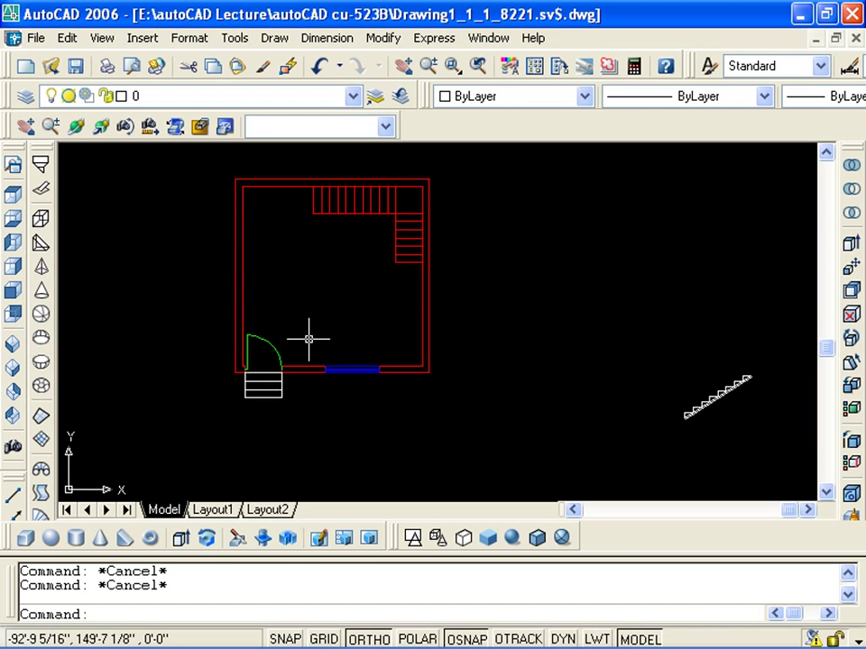
Step: Recenter the room in the view and start an XLINE construction line with XL
mouse_move(350, 350)
middle_down()
mouse_move(448, 380)
mouse_move(448, 352)
mouse_move(469, 312)
mouse_move(473, 355)
middle_up()
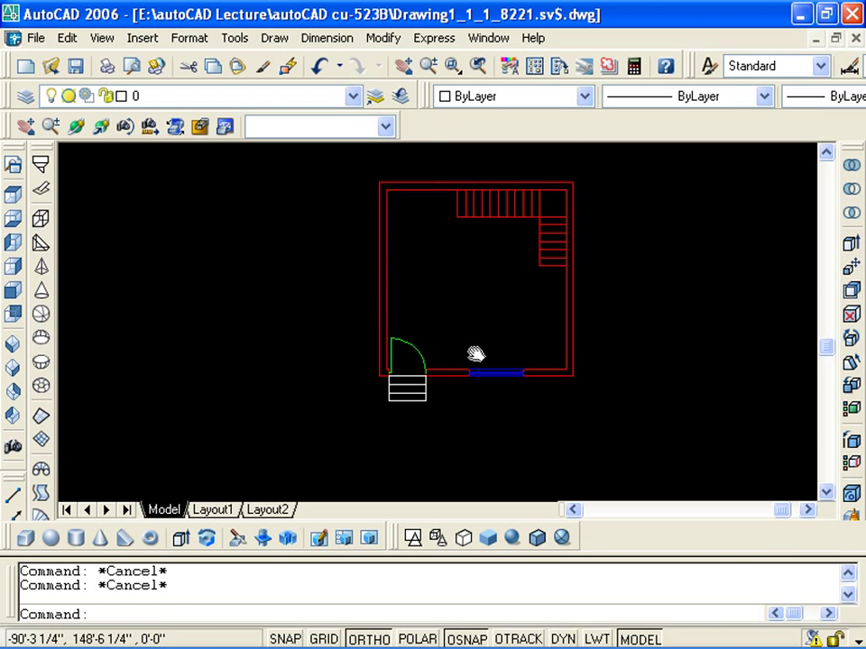
scroll(365, 351, up, 2)
scroll(383, 347, down, 4)
scroll(381, 343, up, 1)
scroll(377, 335, up, 3)
scroll(371, 329, up, 2)
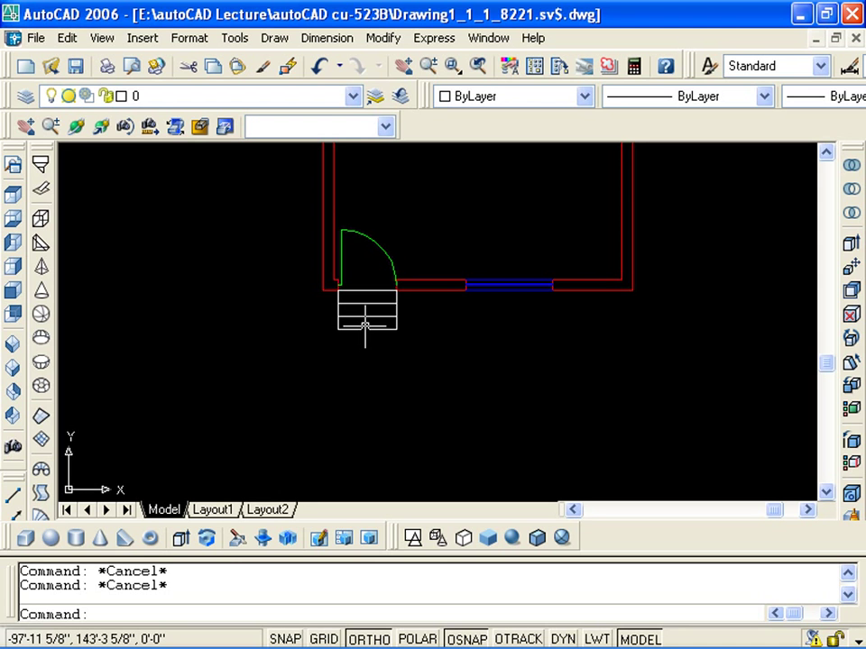
text(xl)
key(Return)
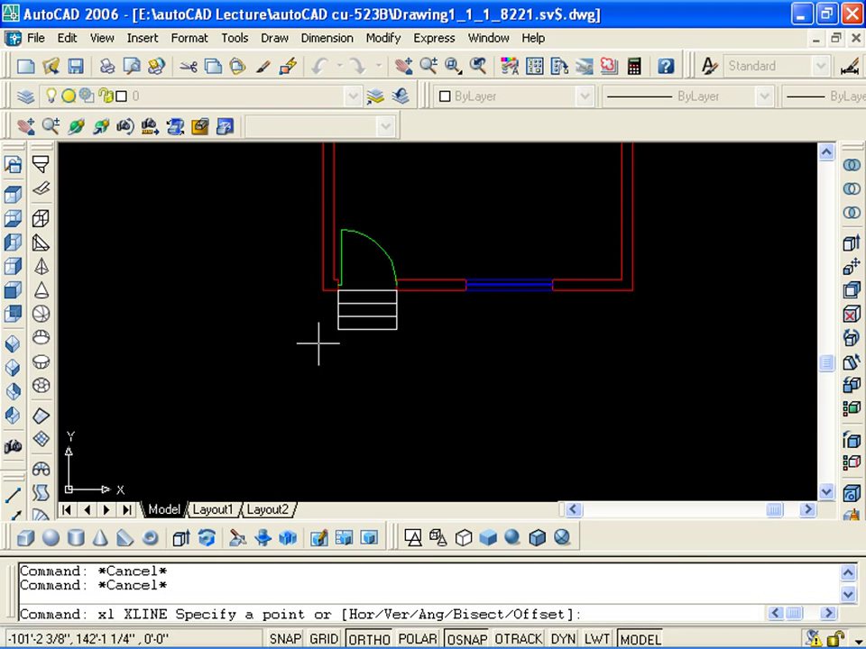
Step: Pan to show the whole room, then restart XLINE using the vertical (Ver) option
scroll(311, 149, down, 3)
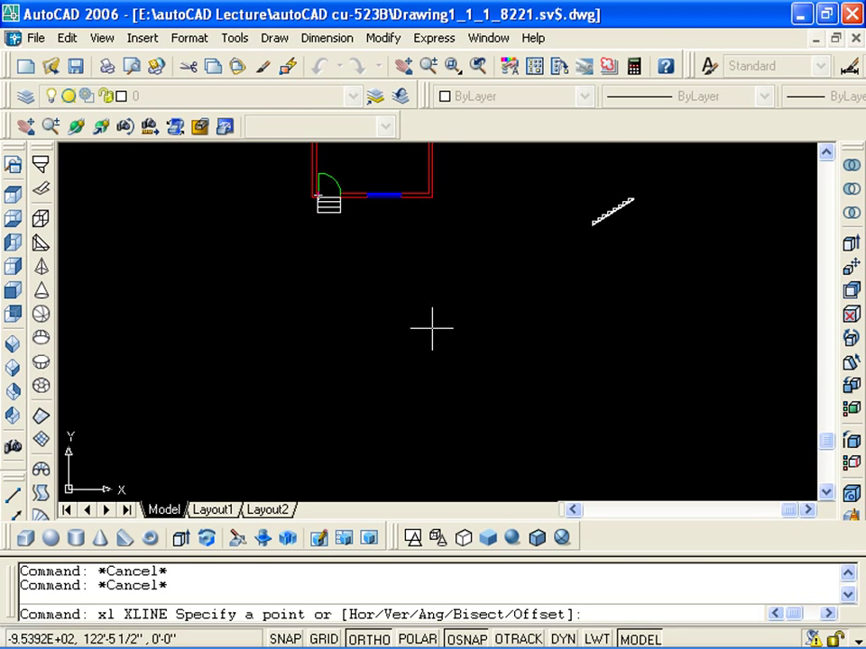
scroll(340, 232, up, 2)
middle_drag(340, 232, 372, 515)
scroll(378, 340, down, 1)
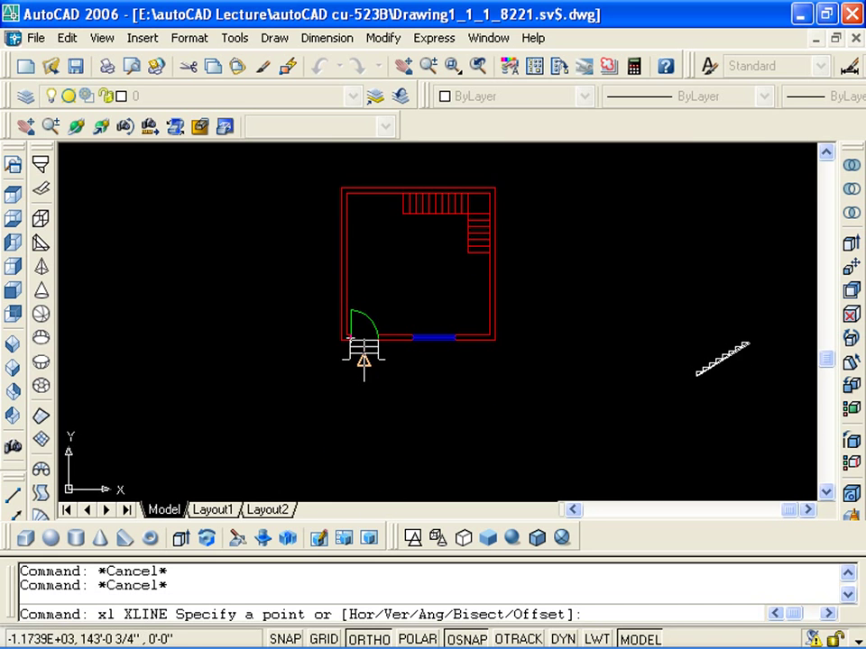
middle_drag(353, 333, 360, 314)
key(Escape)
text(xl)
key(Return)
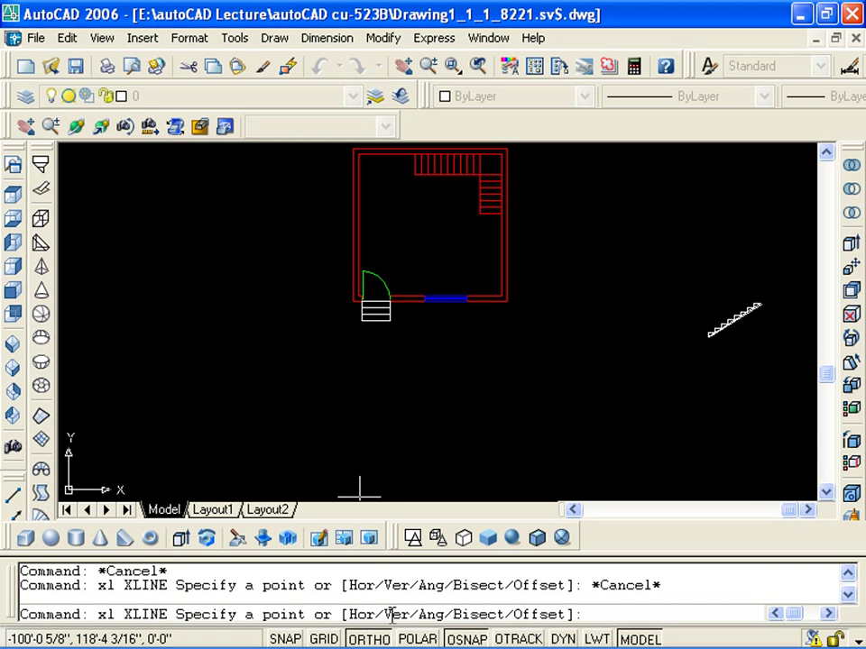
text(v)
key(Return)
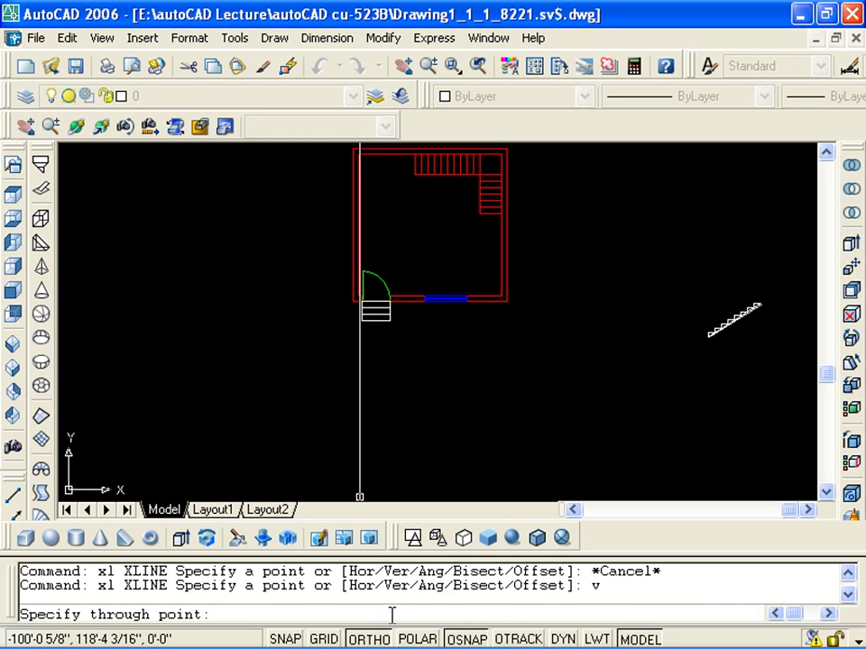